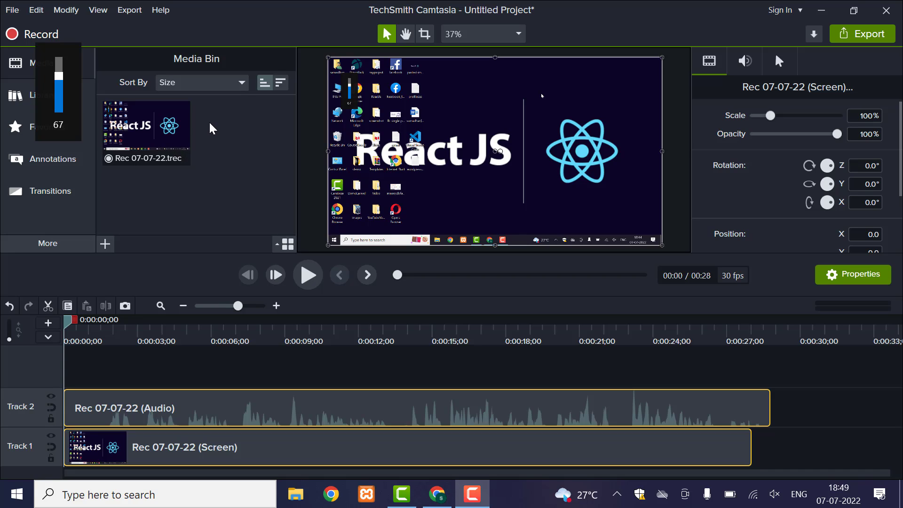
- Minimise the TechSmith Camtasia editor window to reveal the Windows desktop
click(818, 10)
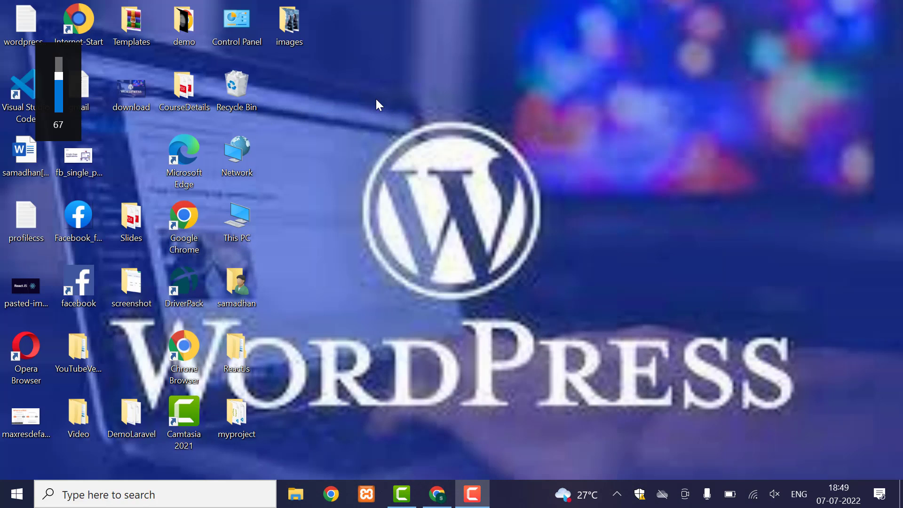
- Refresh the Windows desktop from its right-click menu
right_click(418, 191)
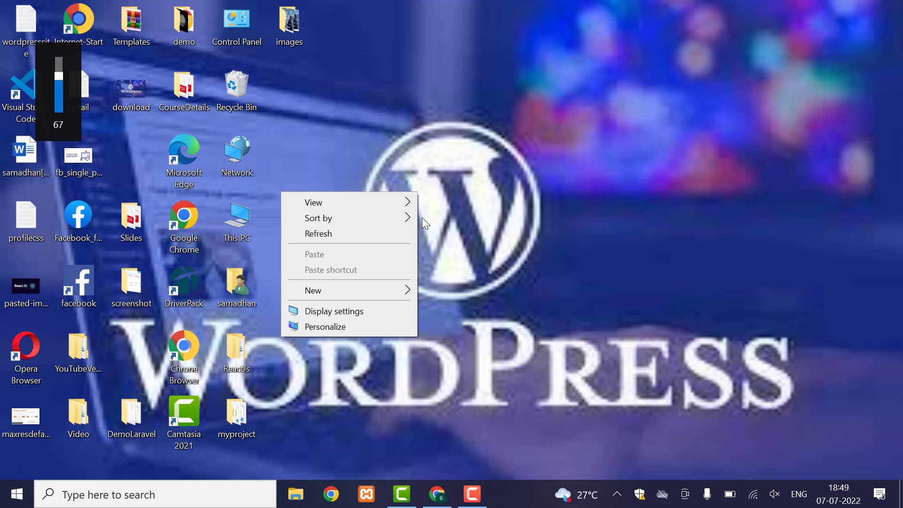
click(357, 231)
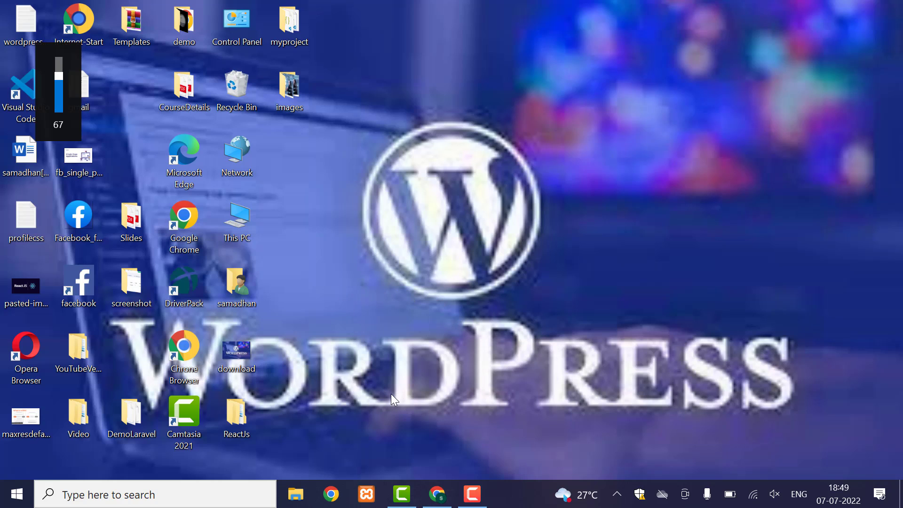
- Restore Chrome, close the Google Images tab and load wordpress.org
click(437, 495)
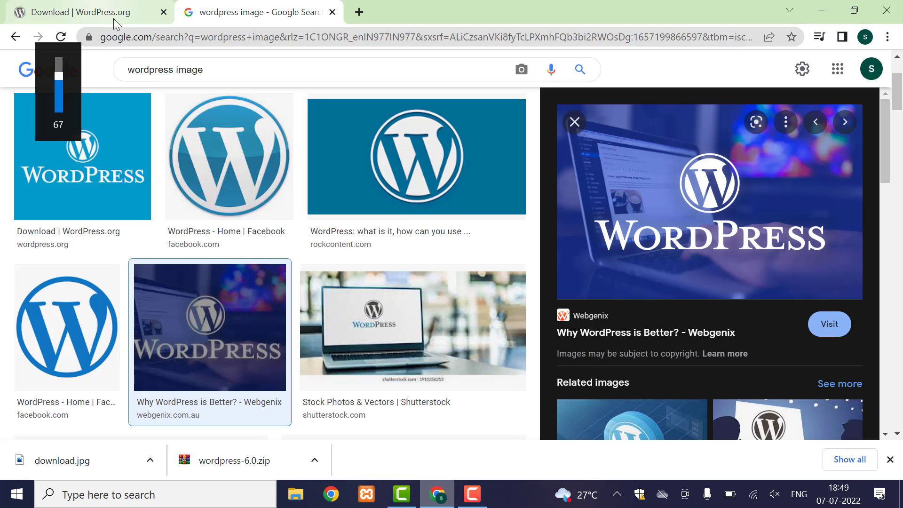
drag(146, 37, 334, 141)
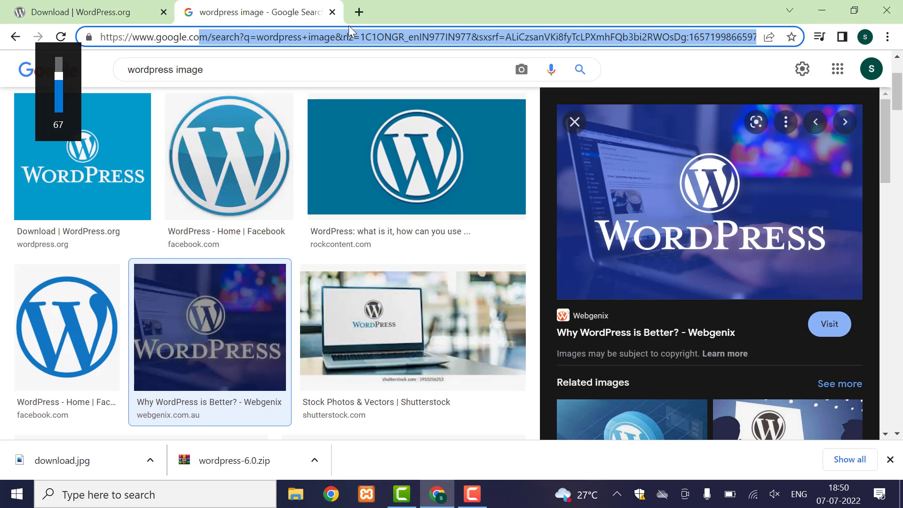
click(333, 13)
click(218, 36)
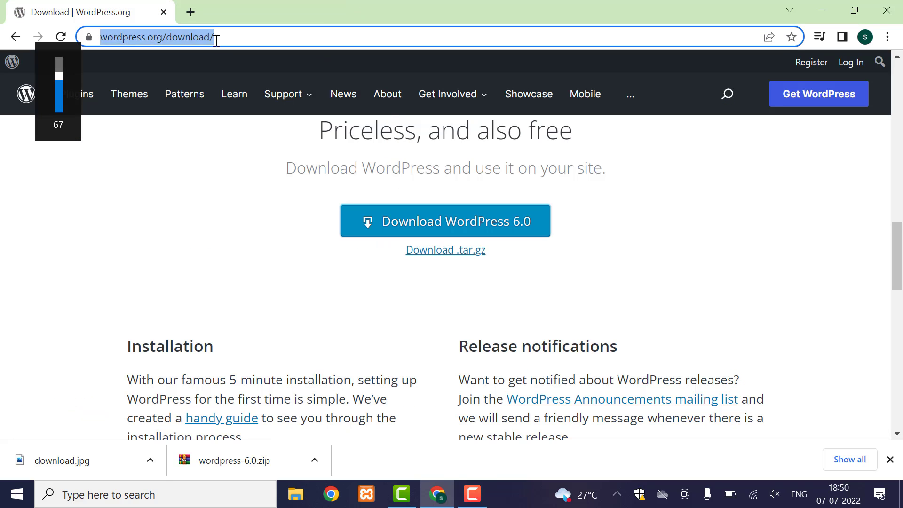
key(End)
key(ctrl+a)
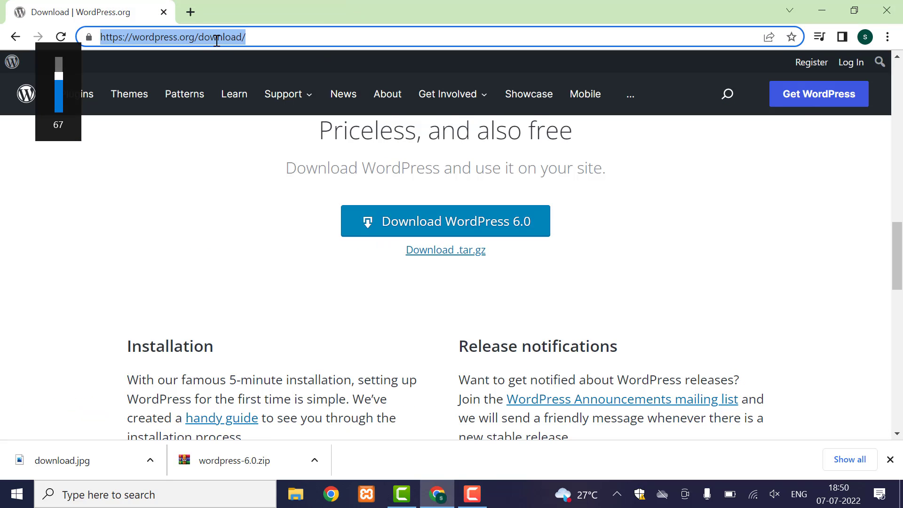
text(o)
key(BackSpace)
text(word)
key(Return)
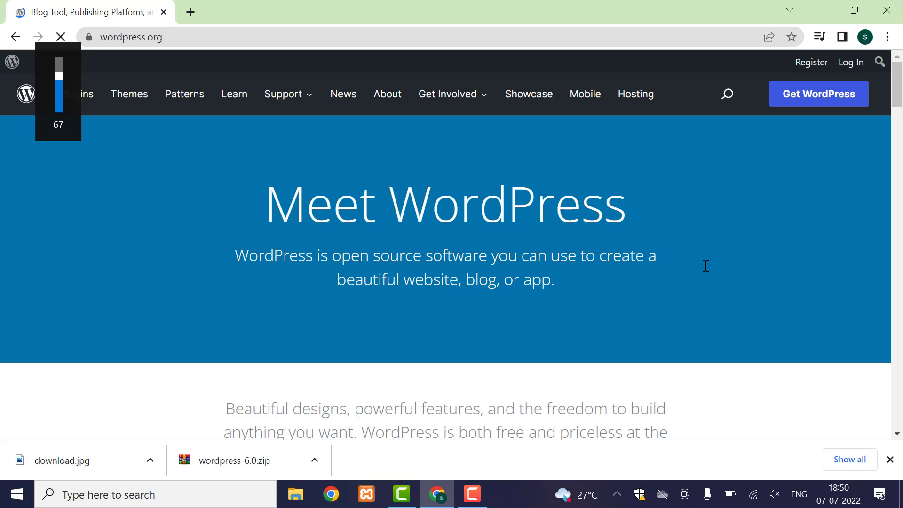
- Scroll down the wordpress.org home page and go to Get WordPress
scroll(449, 282, down, 3)
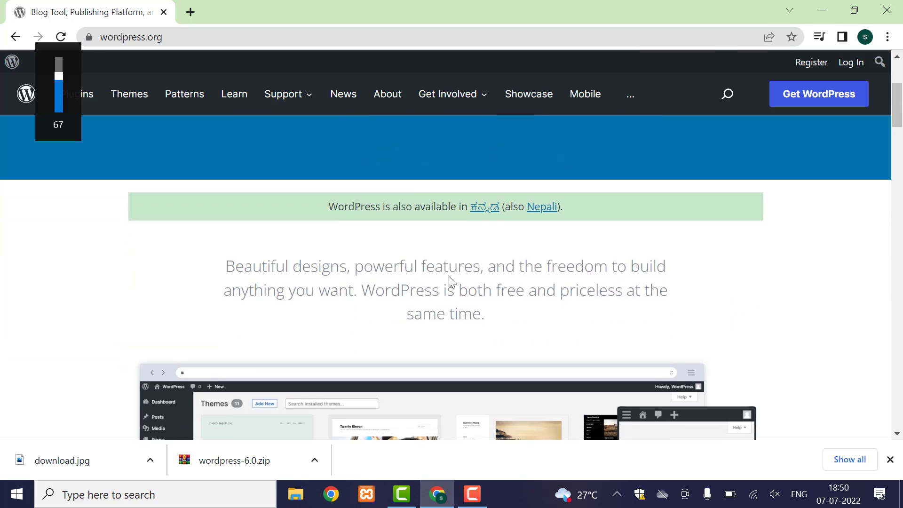
scroll(450, 281, down, 10)
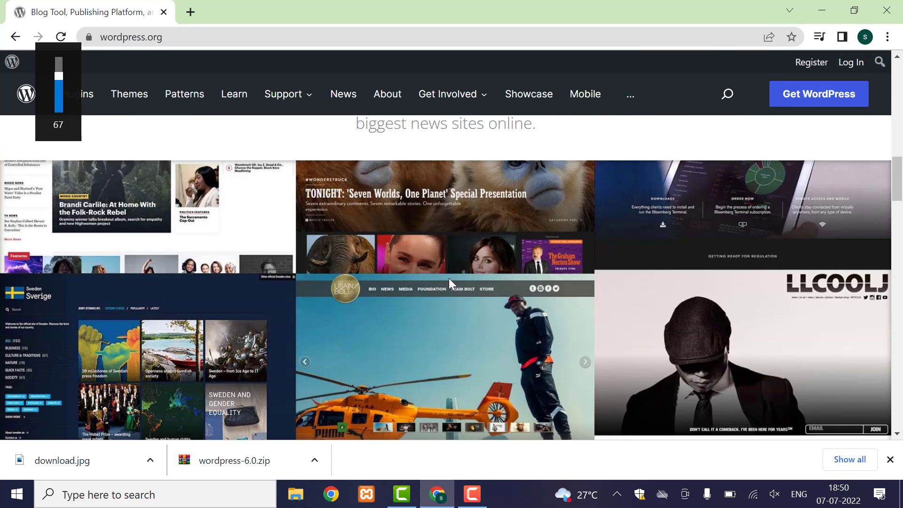
scroll(449, 281, down, 10)
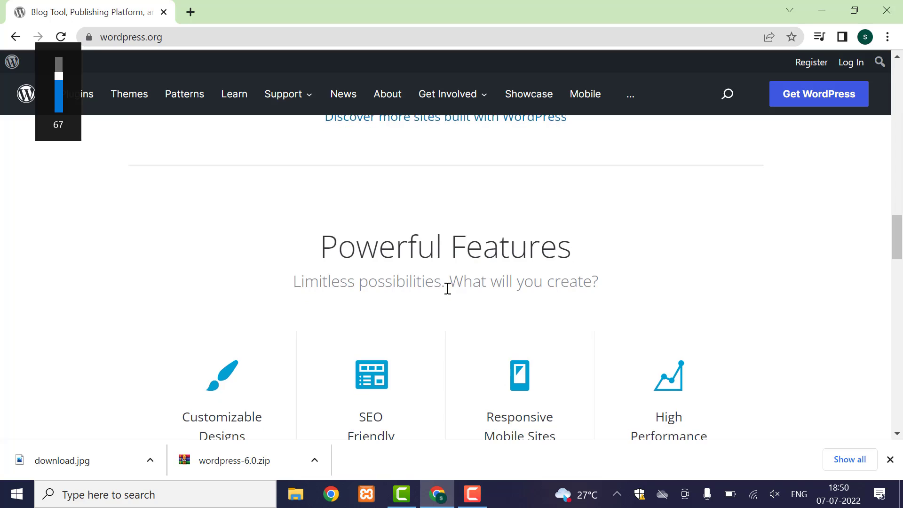
scroll(417, 277, down, 6)
scroll(425, 285, down, 6)
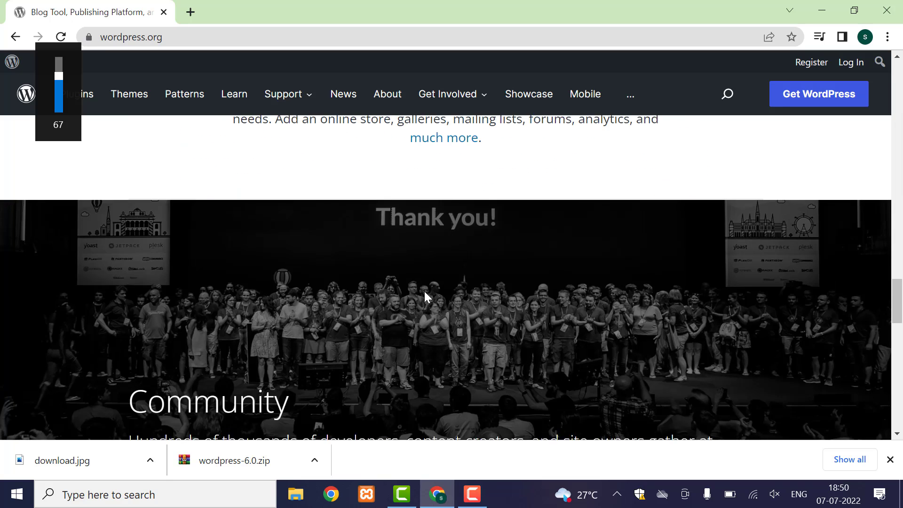
scroll(425, 292, down, 10)
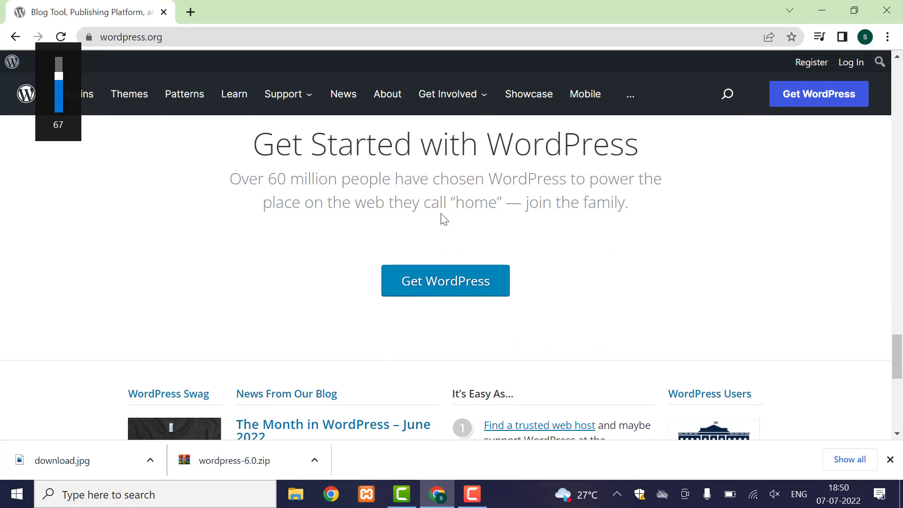
click(441, 282)
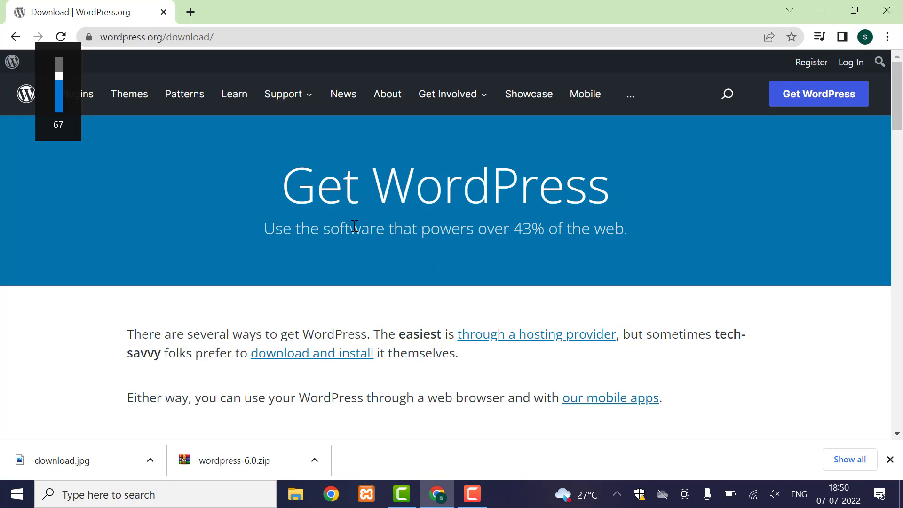
- Scroll to Download WordPress 6.0 and show options for the downloaded wordpress-6.0.zip
scroll(352, 249, down, 3)
scroll(352, 254, down, 6)
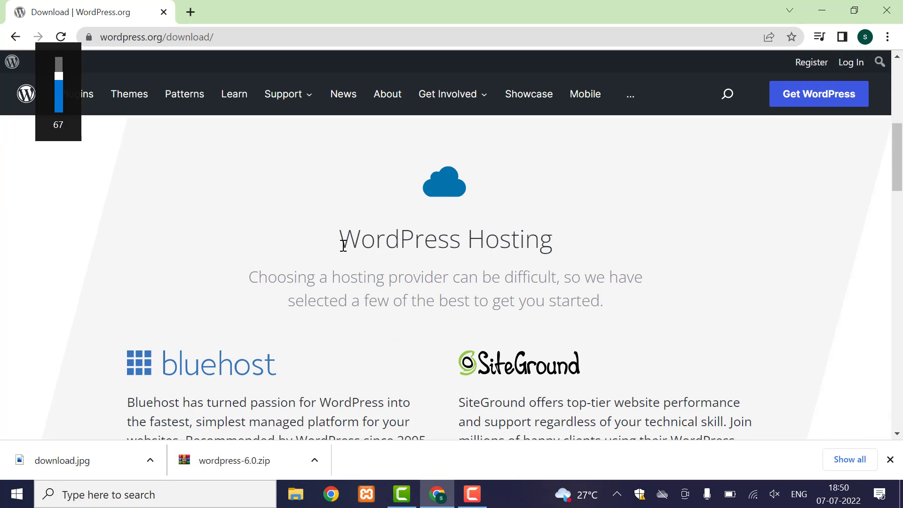
scroll(351, 252, down, 8)
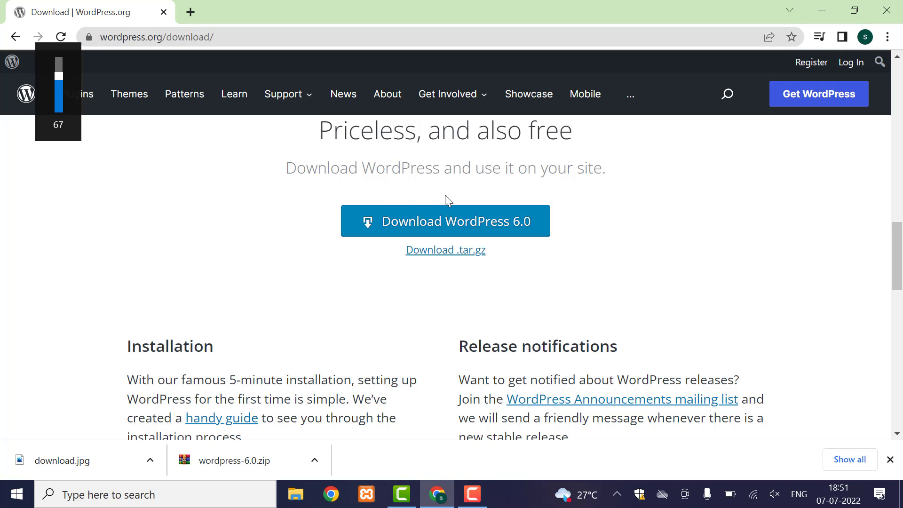
click(315, 460)
- Show the downloaded zip in File Explorer's Downloads folder and reload the listing
click(316, 413)
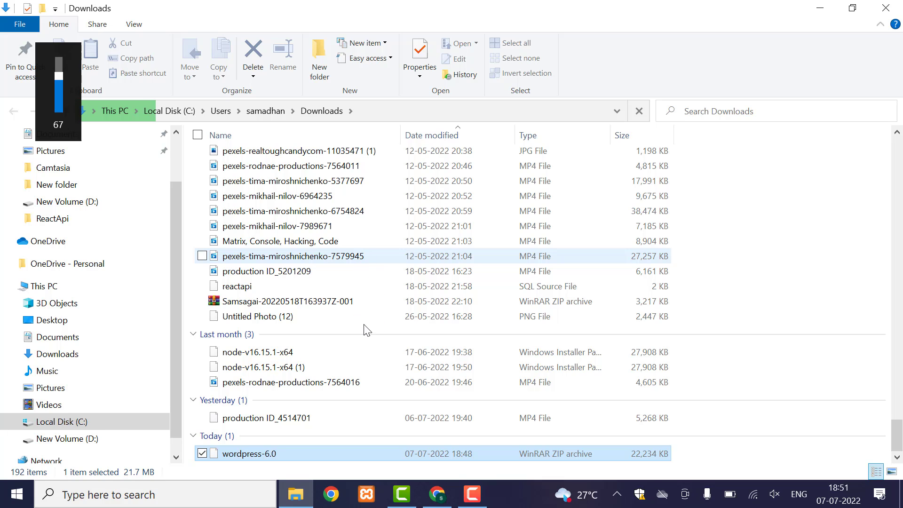
click(308, 114)
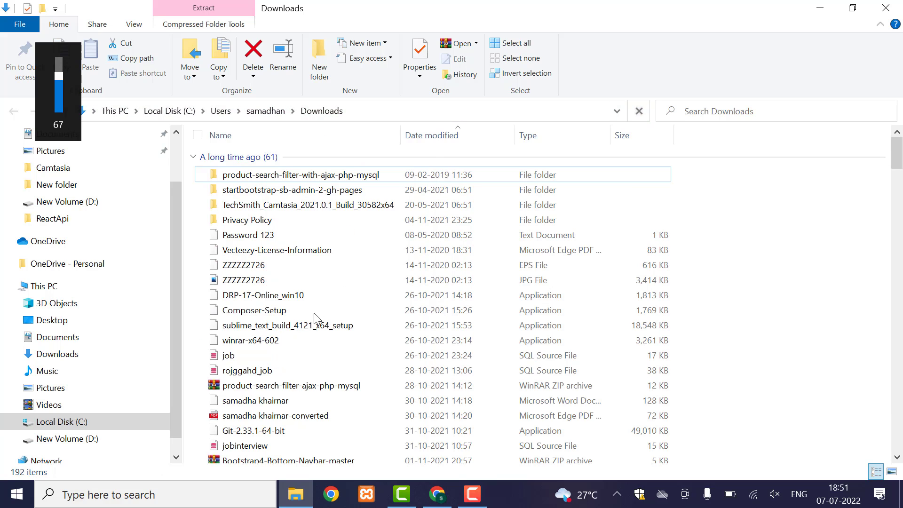
scroll(235, 277, down, 3)
click(235, 266)
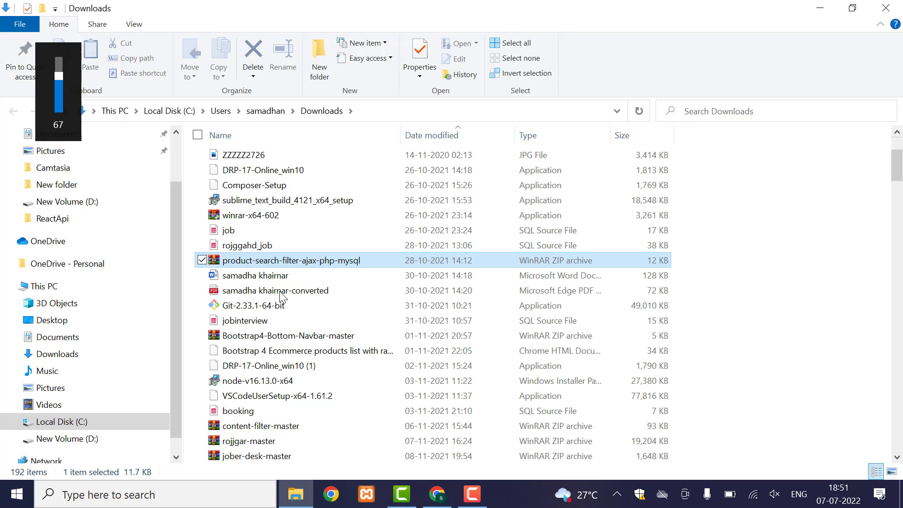
- Browse the Downloads list and jump to the wordpress-6.0 archive by typing w
scroll(281, 337, down, 15)
scroll(280, 337, down, 3)
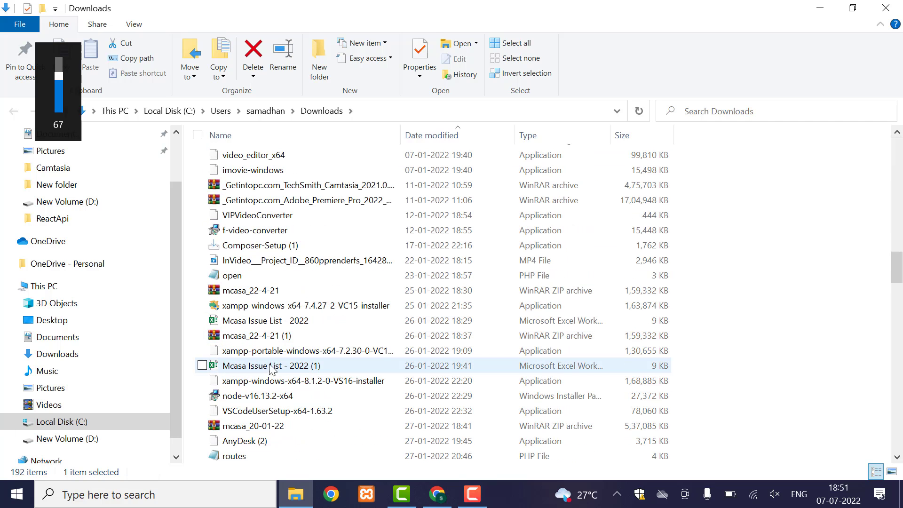
scroll(283, 286, up, 4)
scroll(282, 286, up, 18)
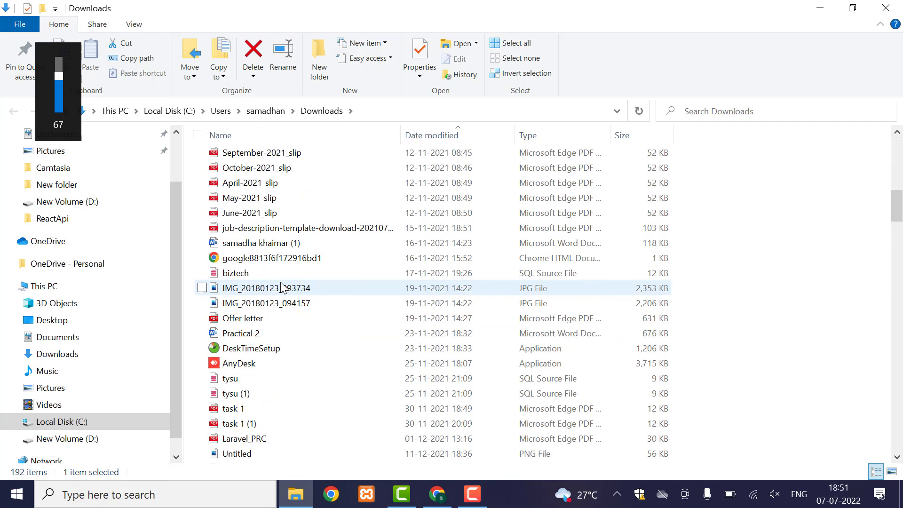
scroll(281, 284, up, 4)
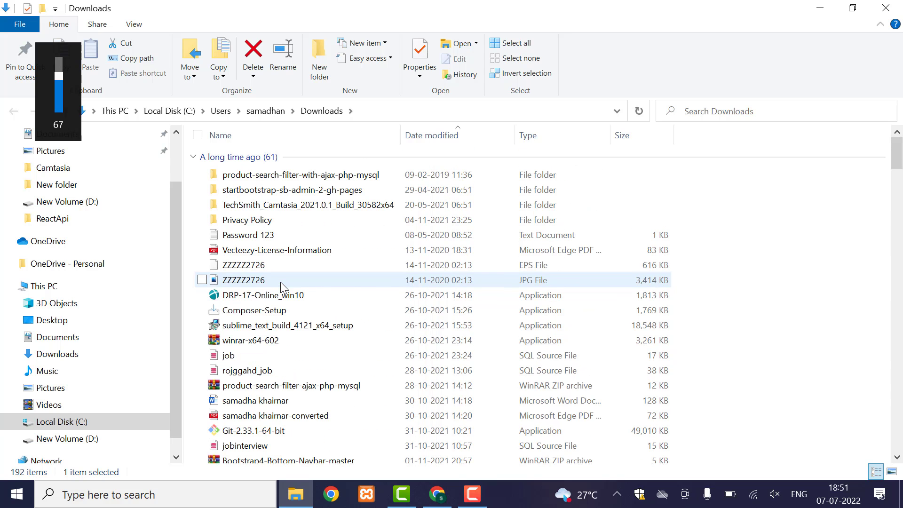
click(273, 314)
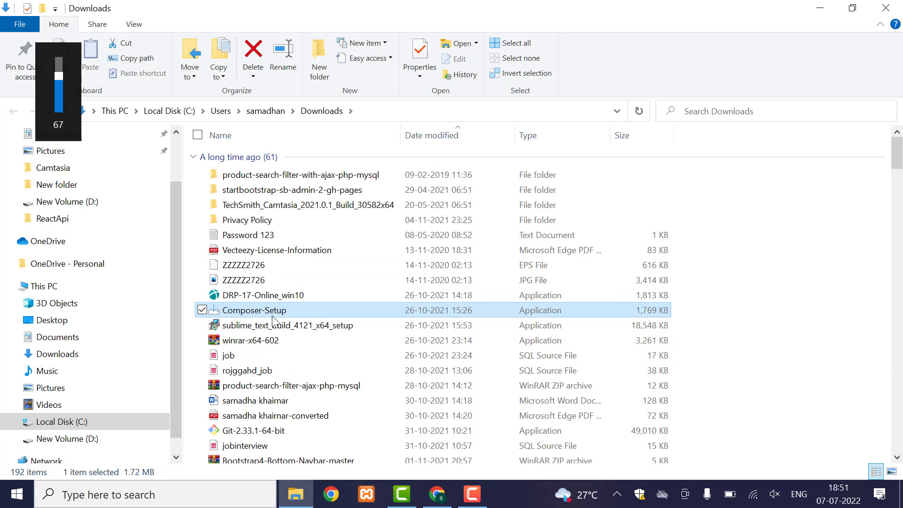
key(w)
key(w)
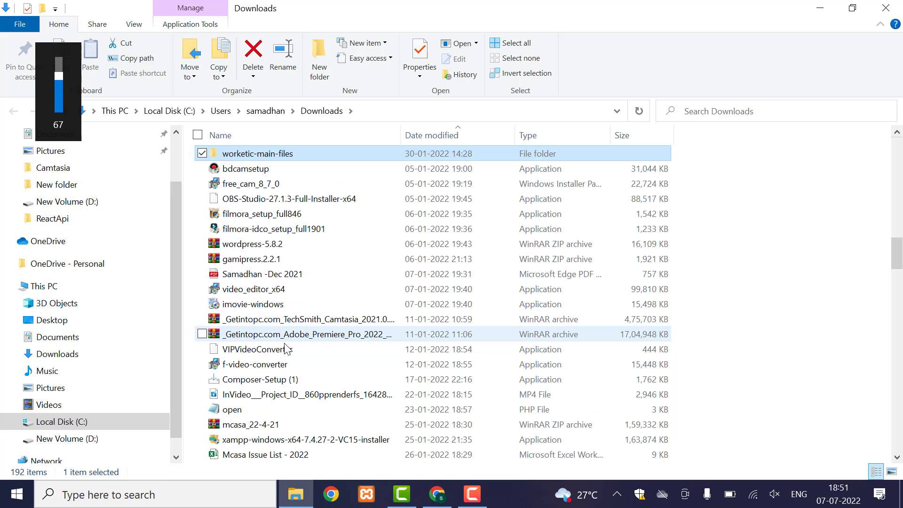
key(w)
key(w)
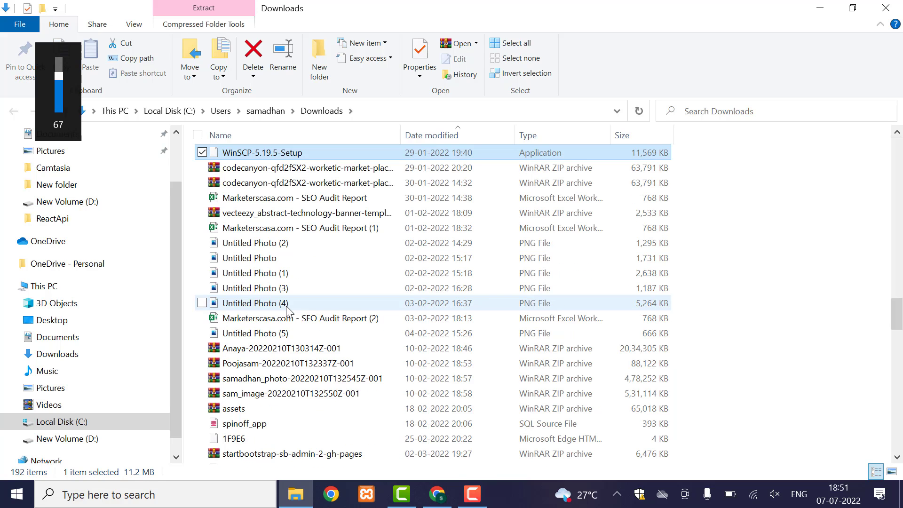
key(w)
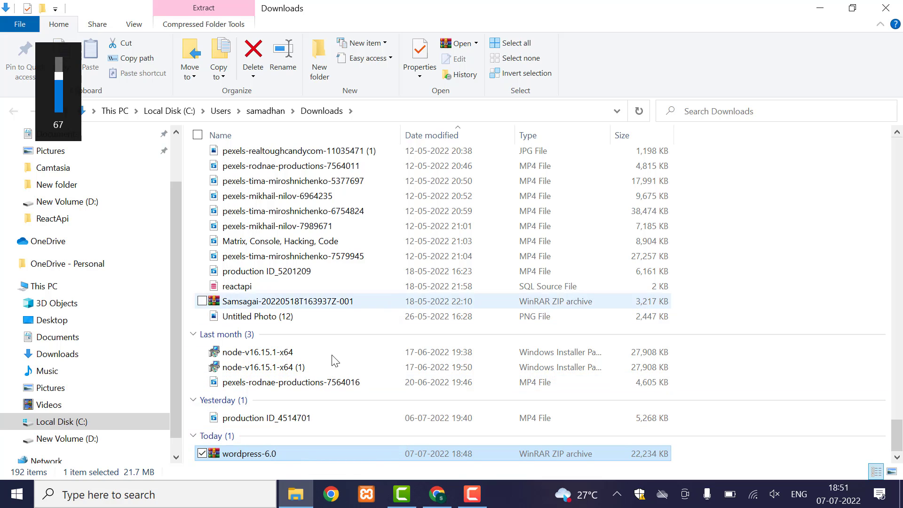
- Copy wordpress-6.0.zip, then go to This PC > Local Disk (C:) > xampp > htdocs
right_click(277, 452)
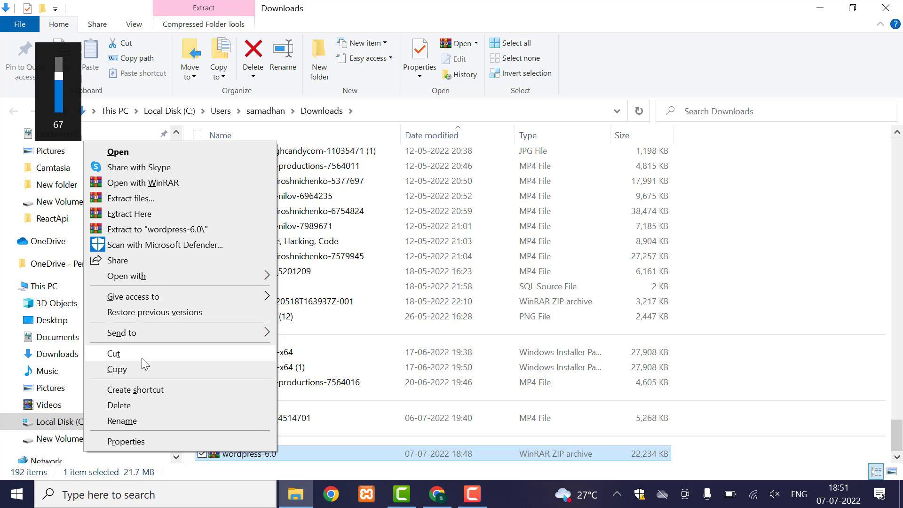
click(137, 370)
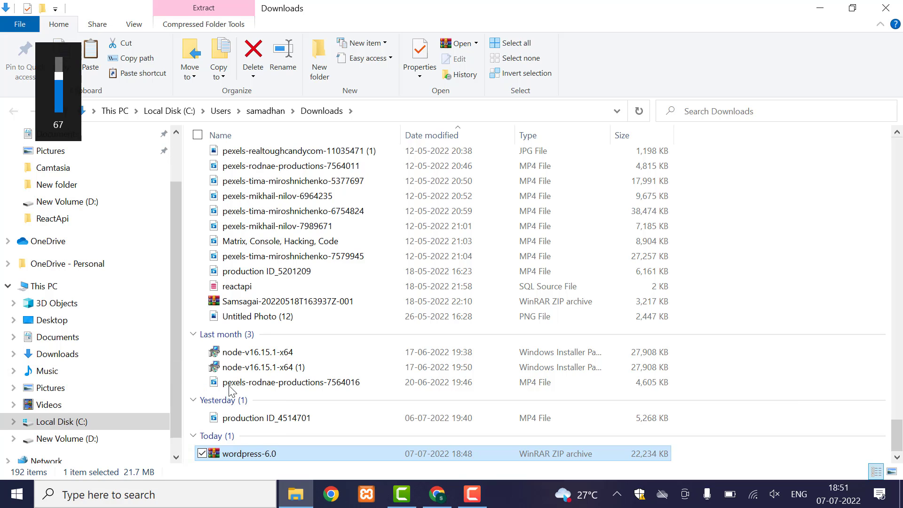
click(49, 289)
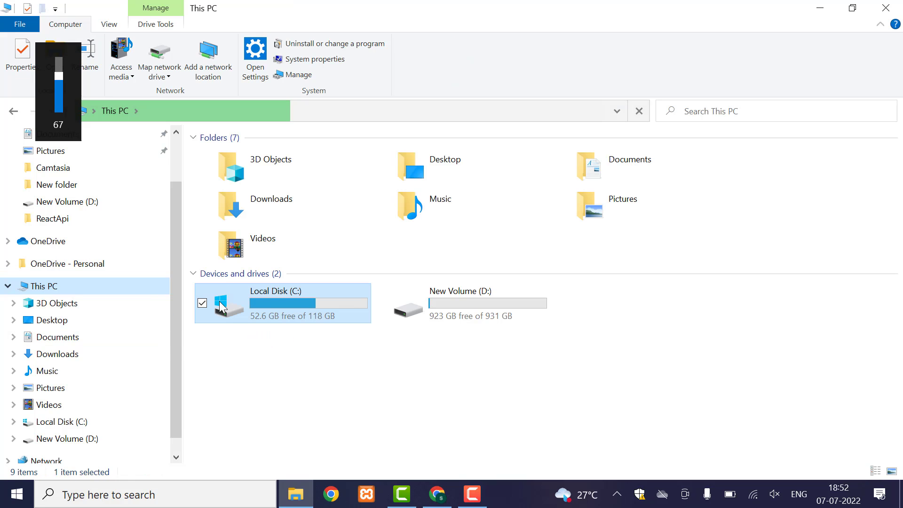
double_click(273, 300)
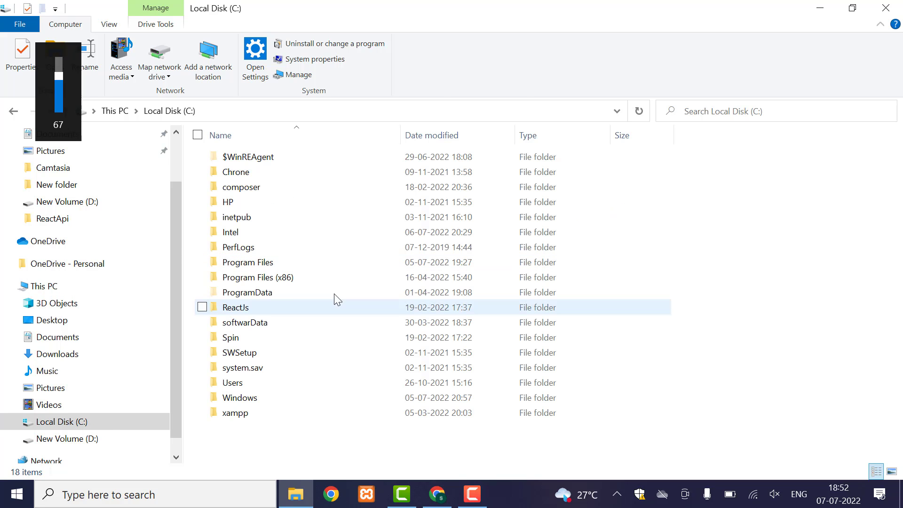
click(241, 205)
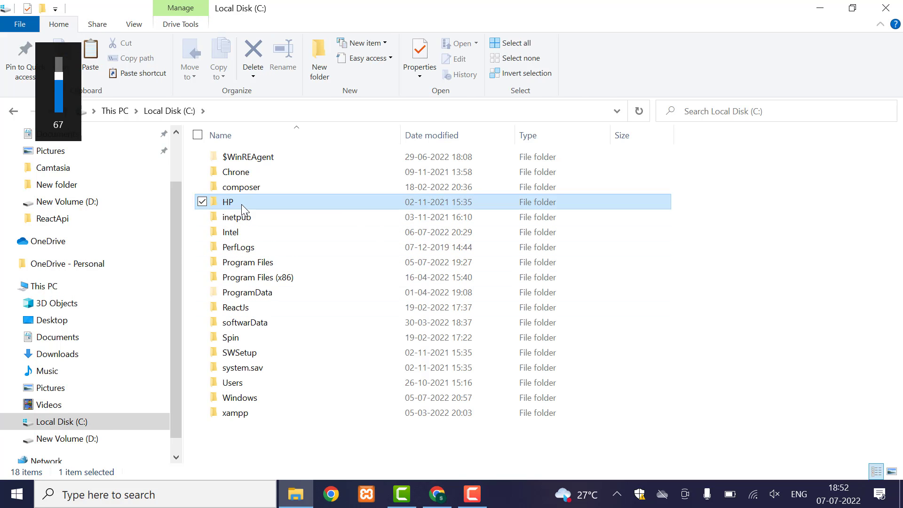
key(x)
key(Return)
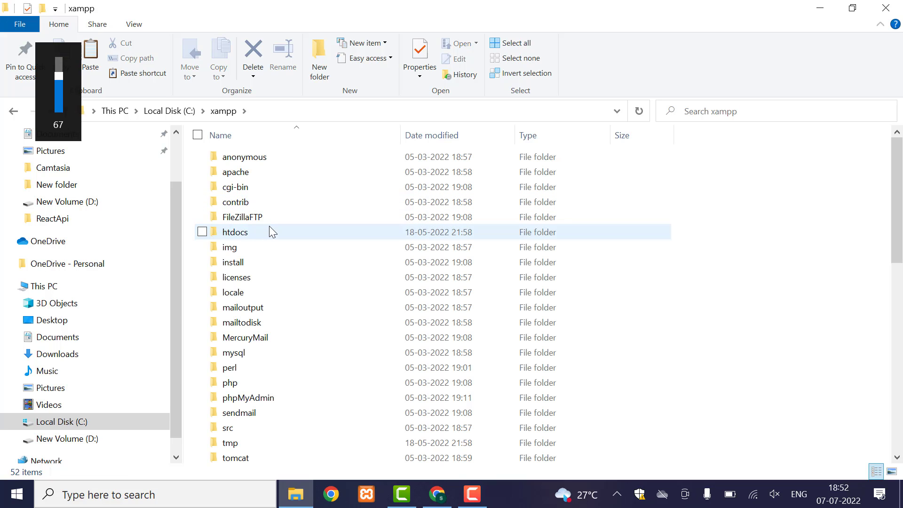
click(269, 227)
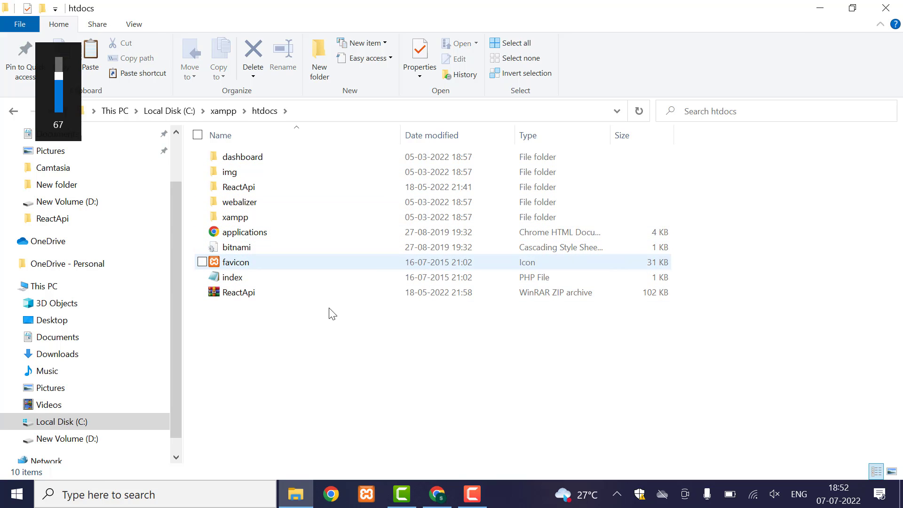
- Paste wordpress-6.0.zip into htdocs and Extract Here to create the wordpress folder
right_click(335, 323)
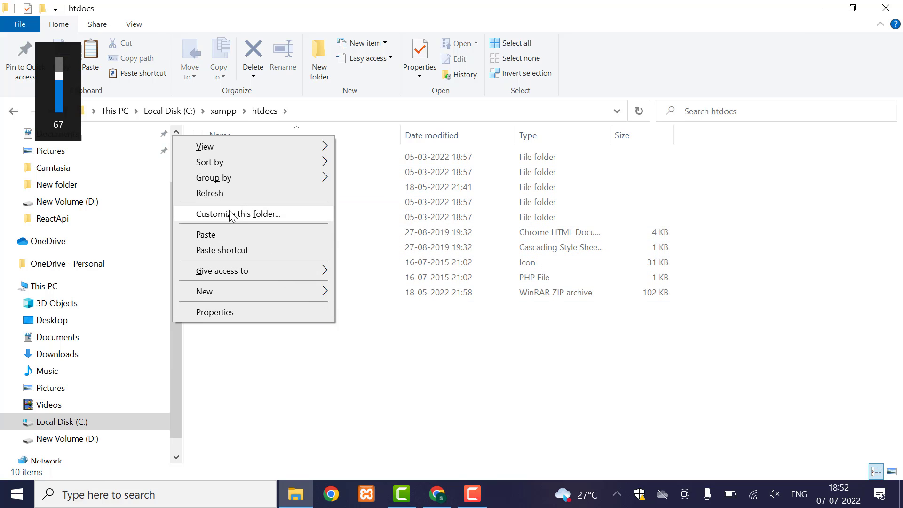
click(232, 234)
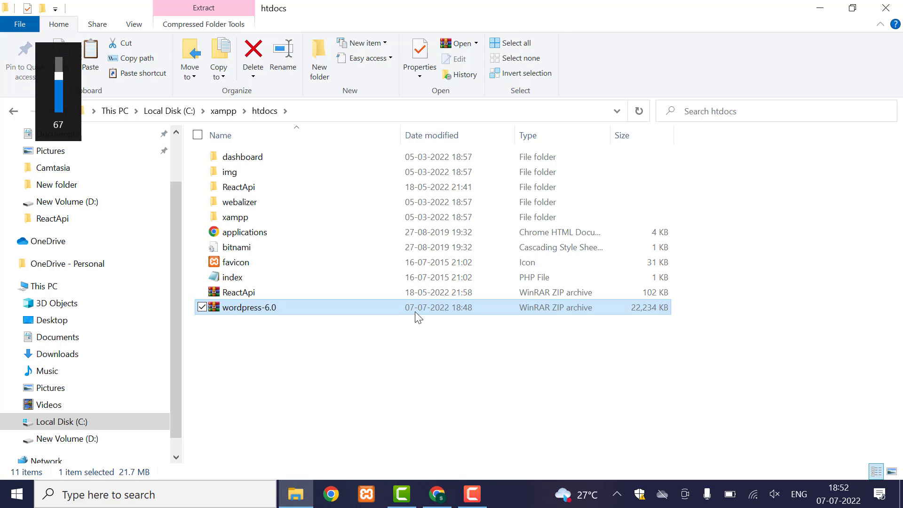
right_click(296, 307)
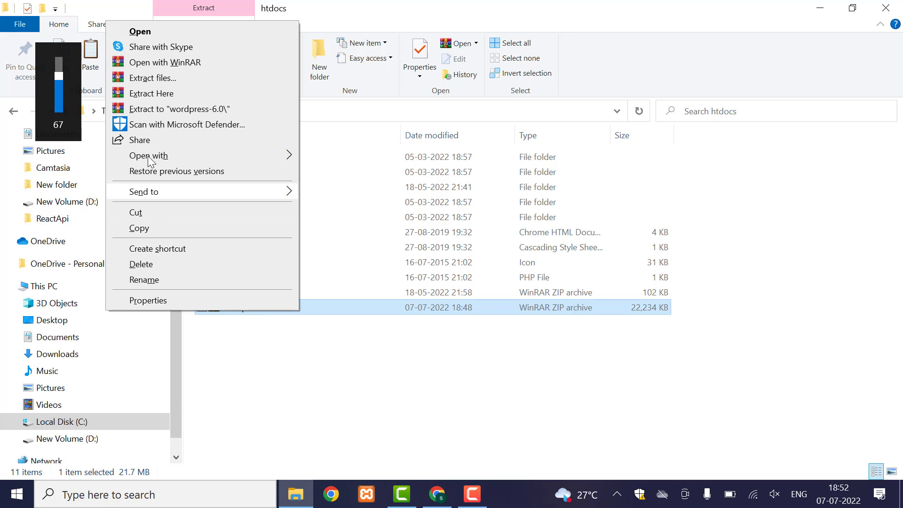
click(148, 94)
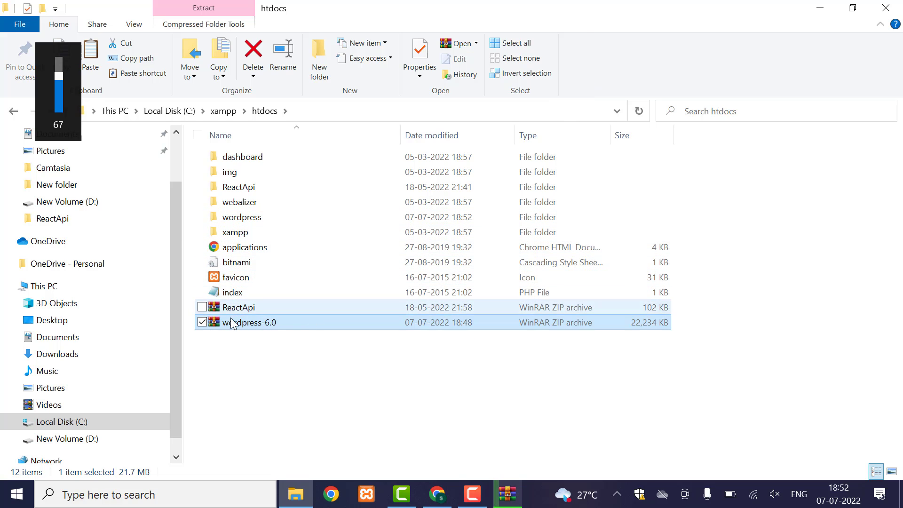
- Rename the htdocs wordpress folder to OnlineBlog, then switch back to Chrome
click(226, 219)
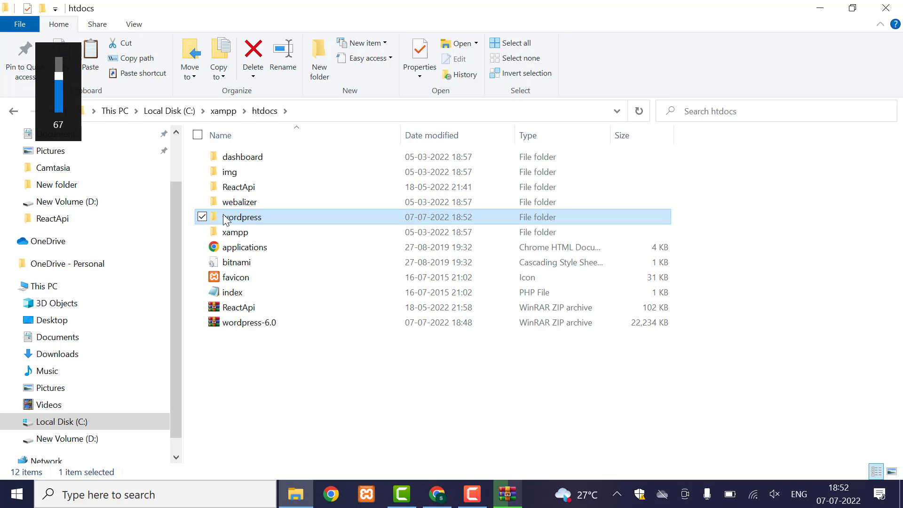
right_click(261, 221)
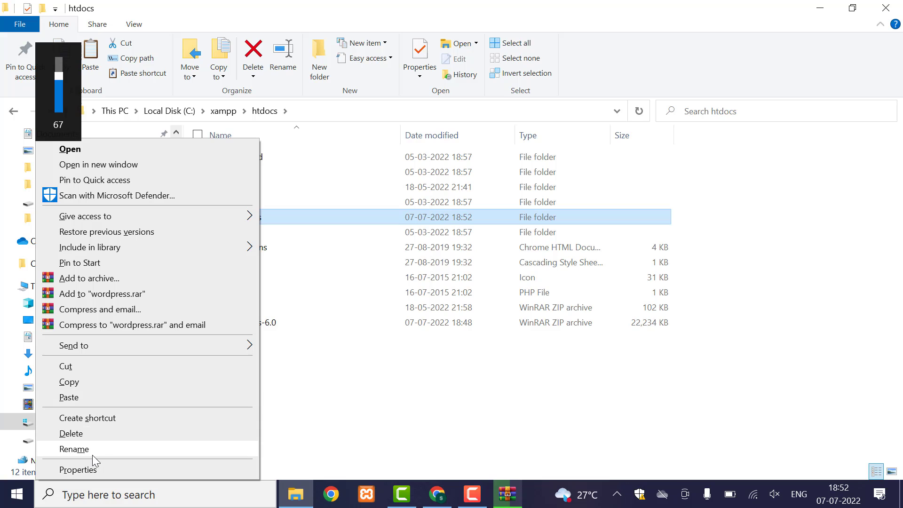
click(74, 449)
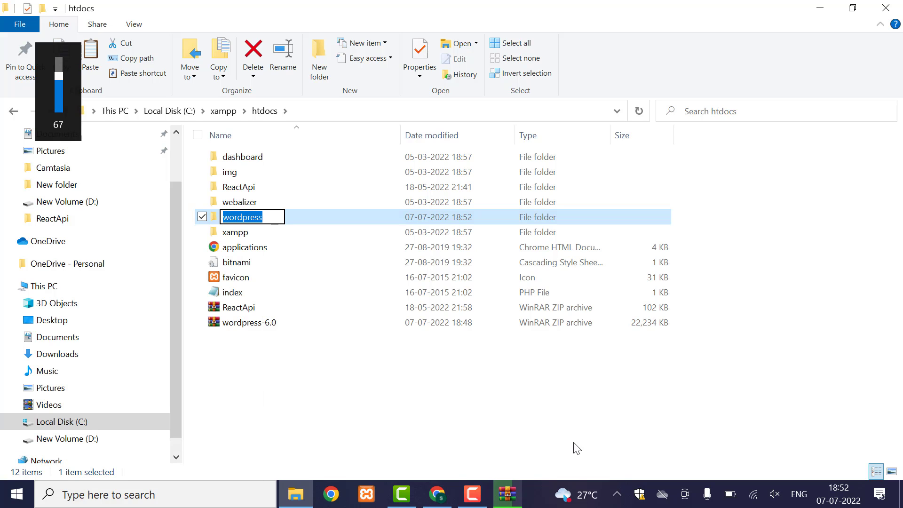
text(ONlin)
key(BackSpace)
key(BackSpace)
key(BackSpace)
key(BackSpace)
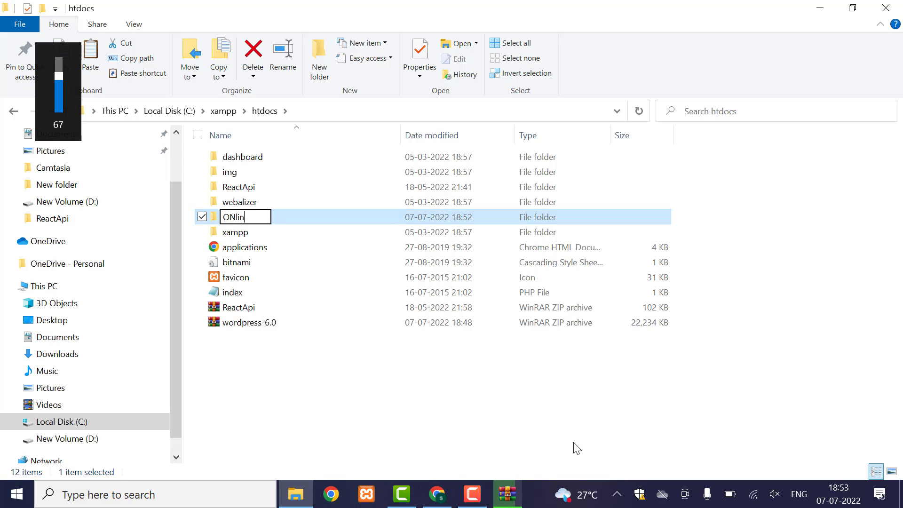
text(nli)
key(BackSpace)
key(BackSpace)
text(lineBlog)
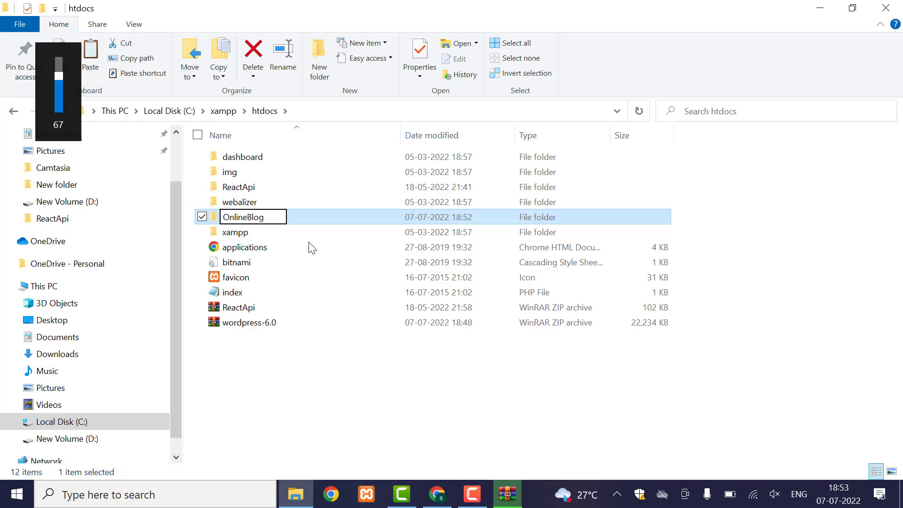
key(Return)
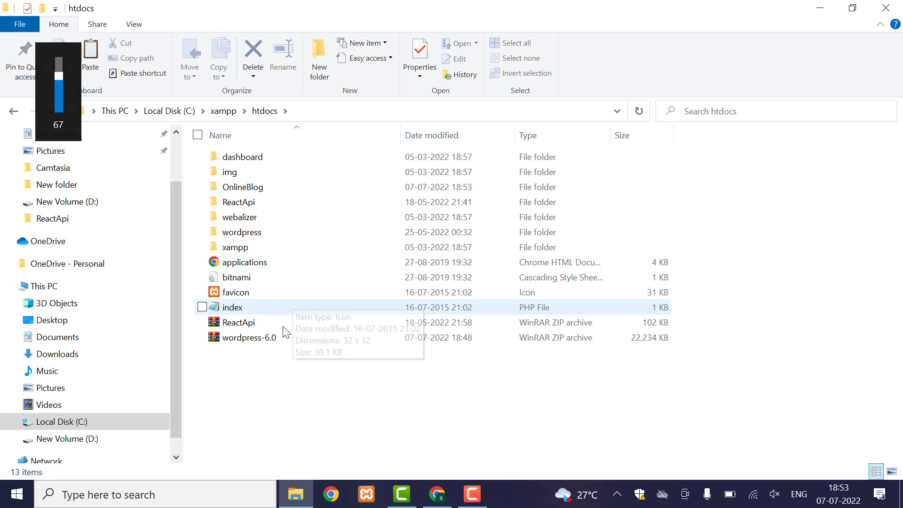
click(256, 188)
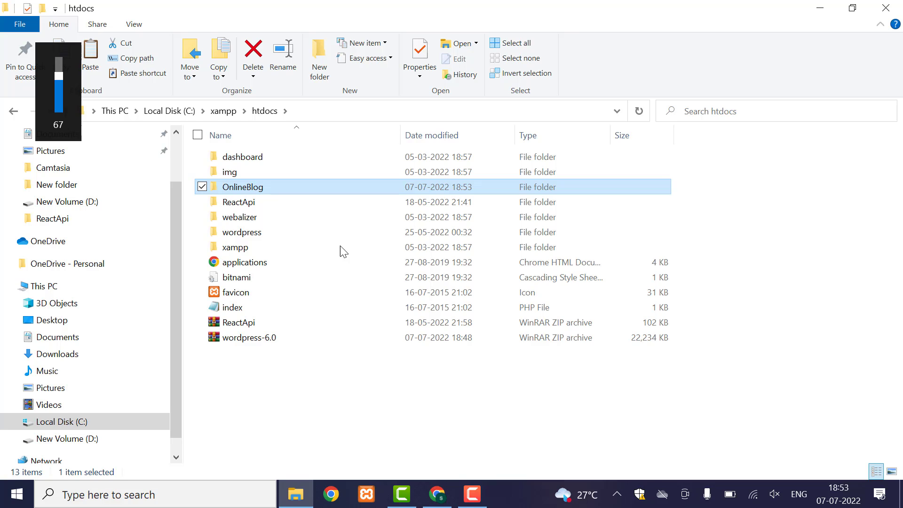
click(433, 498)
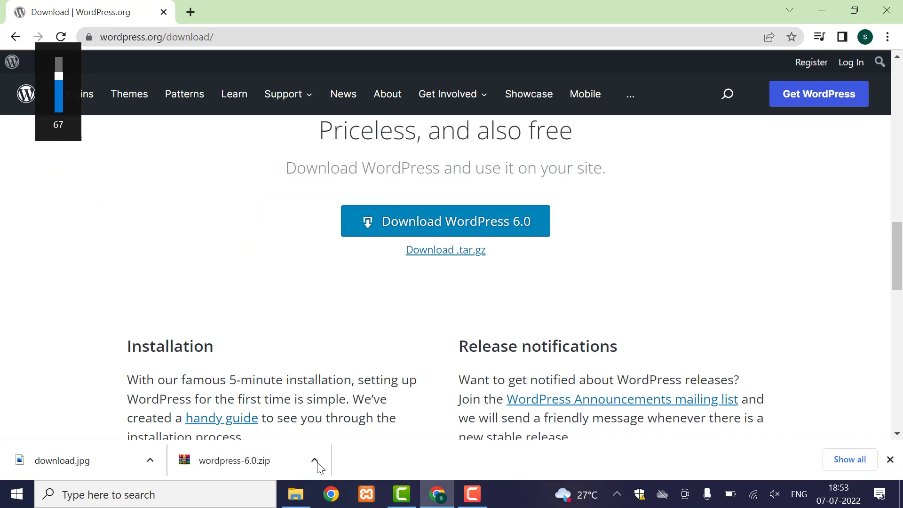
- Start MySQL and Apache in XAMPP Control Panel, then minimise the panel
click(371, 497)
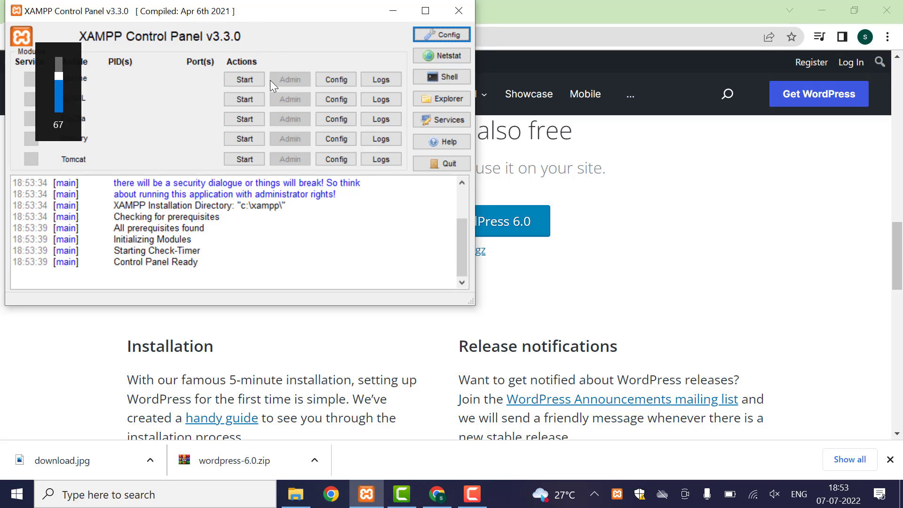
click(244, 100)
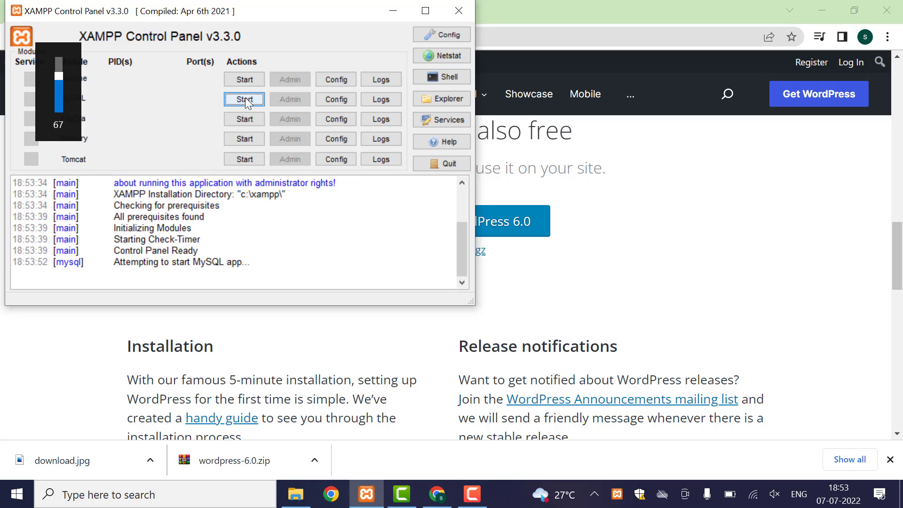
click(247, 79)
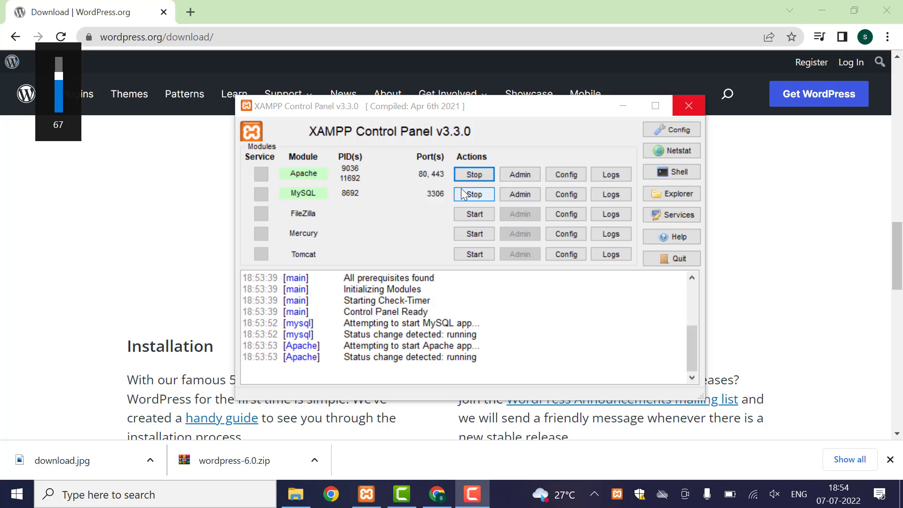
click(622, 113)
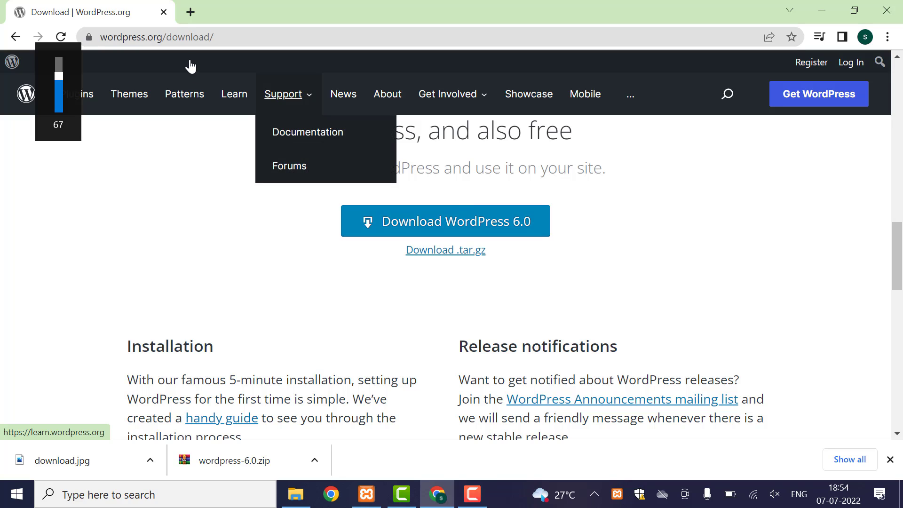
- Load localhost in Chrome's address bar, bringing up the XAMPP dashboard
click(189, 37)
key(ctrl+a)
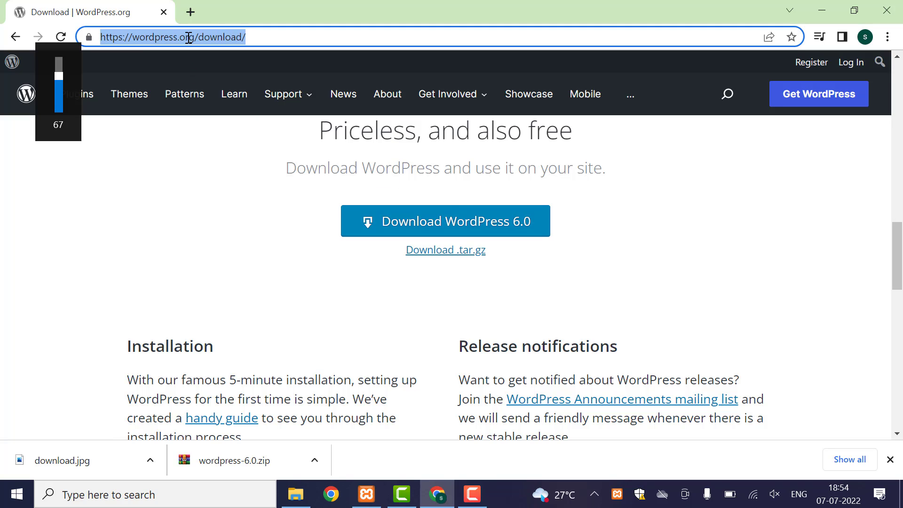
text(localhost:3000)
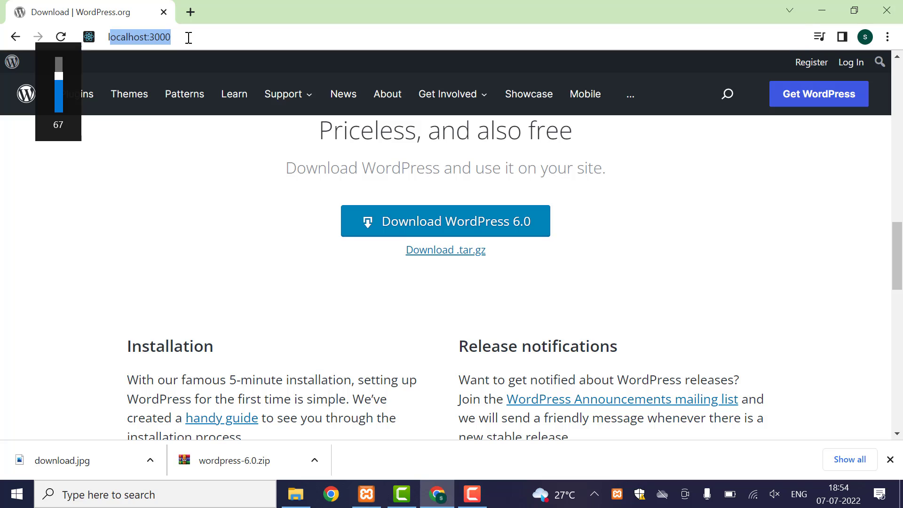
key(Right)
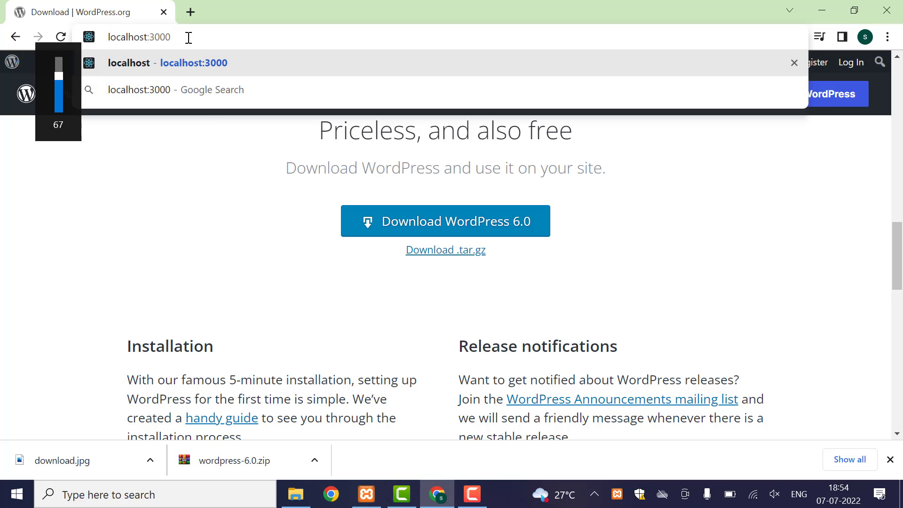
key(BackSpace)
key(BackSpace)
key(BackSpace)
key(BackSpace)
key(BackSpace)
key(Return)
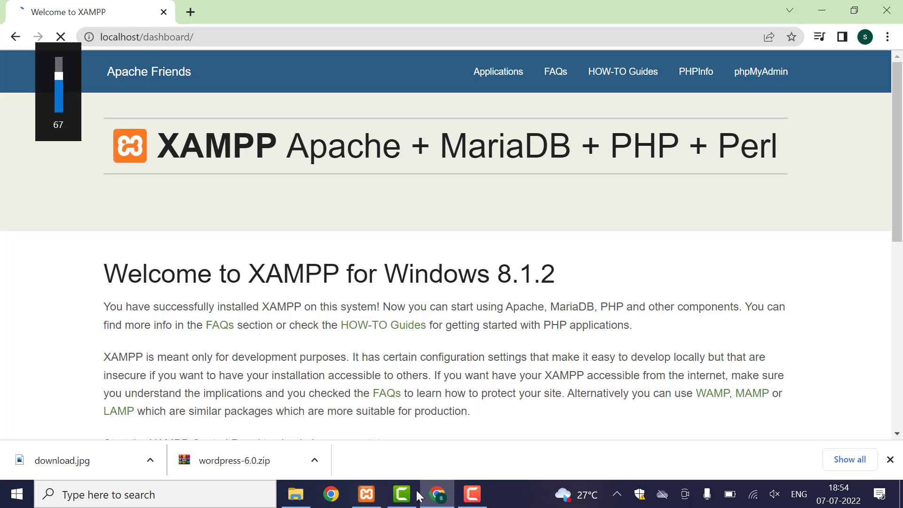
- Take the OnlineBlog folder name from htdocs and load localhost/OnlineBlog to start WordPress setup
click(297, 494)
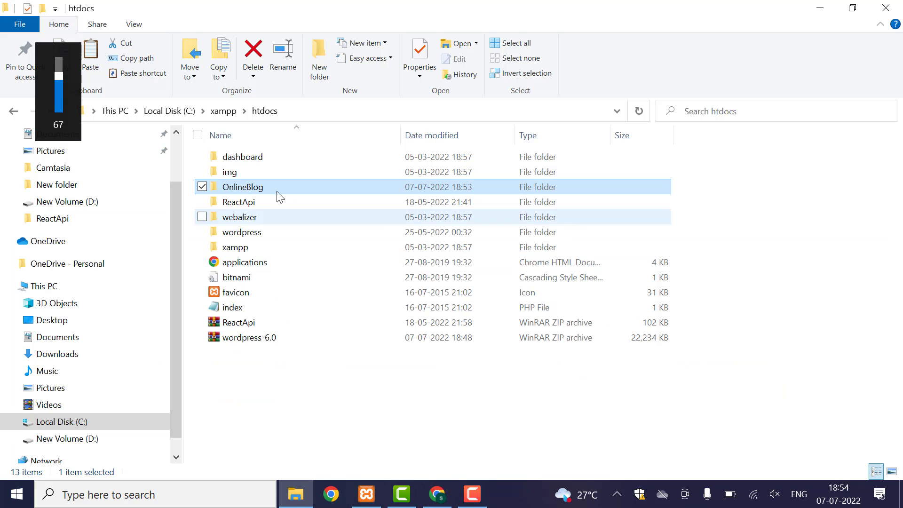
right_click(234, 193)
click(133, 449)
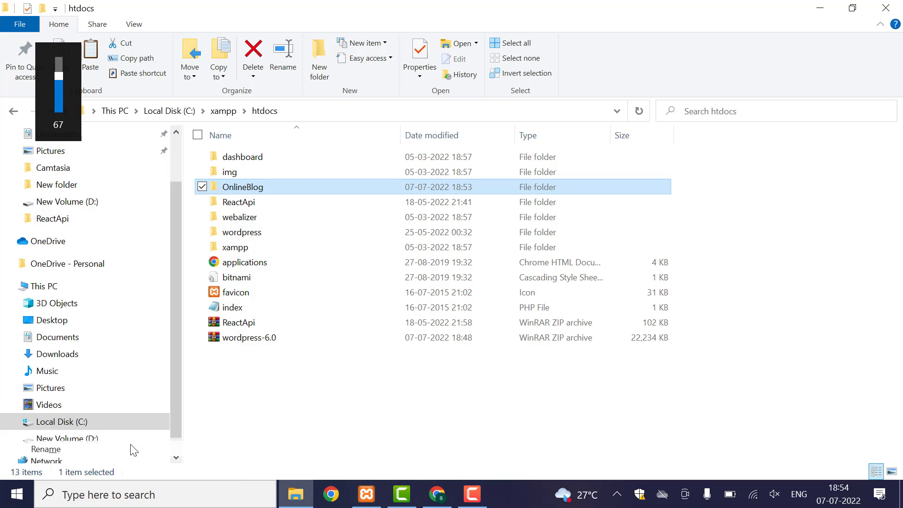
click(428, 496)
double_click(174, 42)
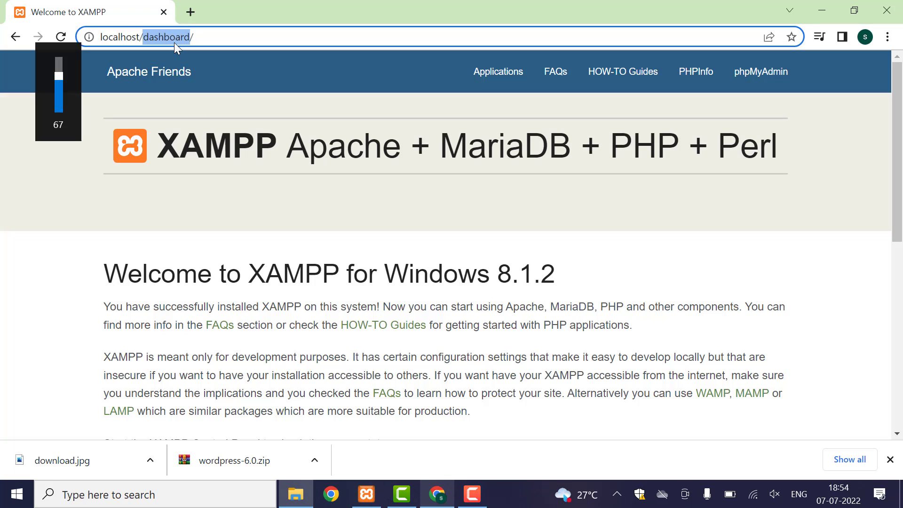
text(OnlineBlog)
key(Return)
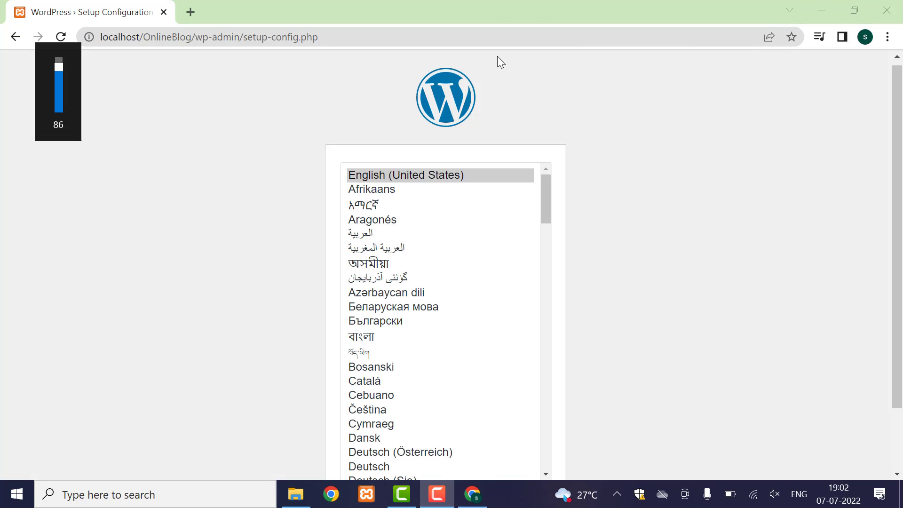
- Keep English (United States) as the setup language and continue to the database-details overview
click(162, 38)
double_click(162, 38)
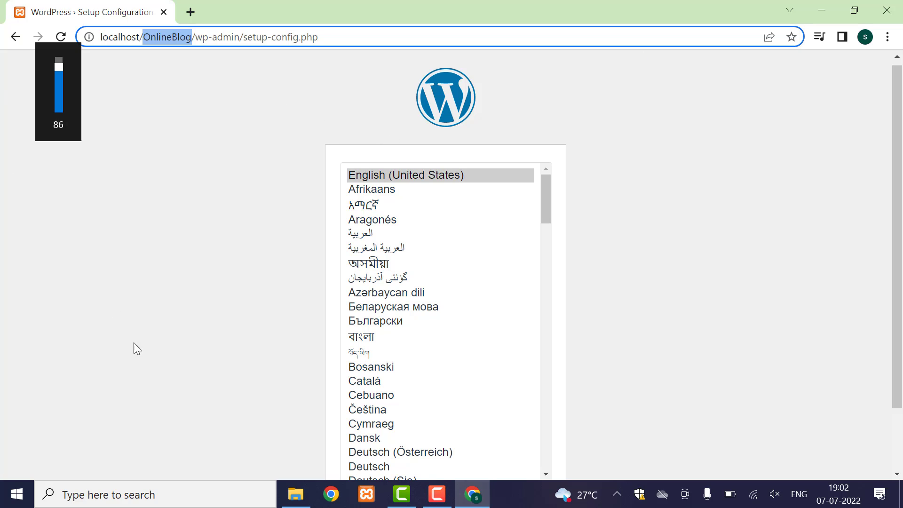
scroll(436, 287, down, 3)
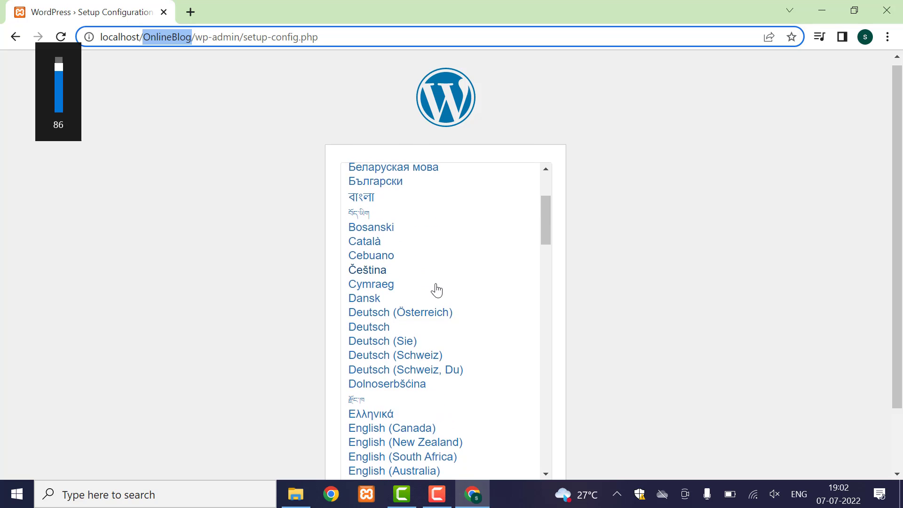
scroll(436, 293, down, 4)
scroll(436, 295, up, 8)
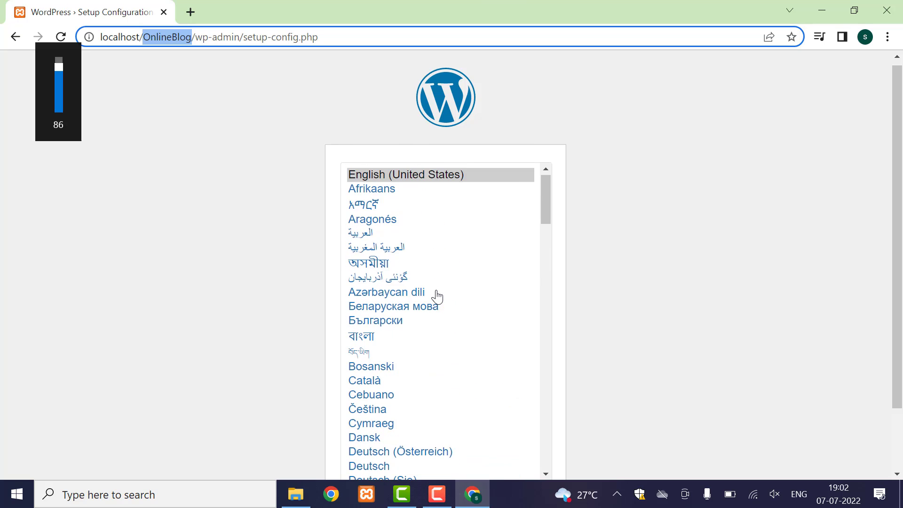
click(413, 181)
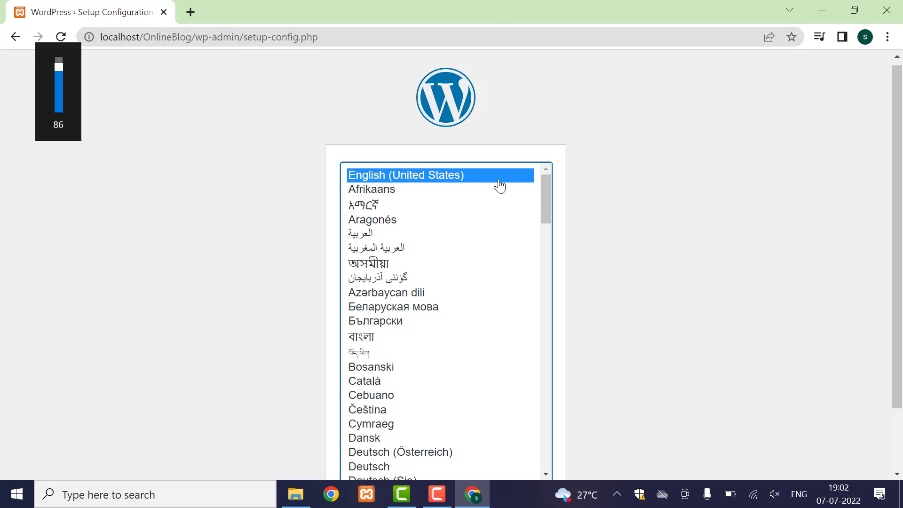
scroll(605, 197, down, 2)
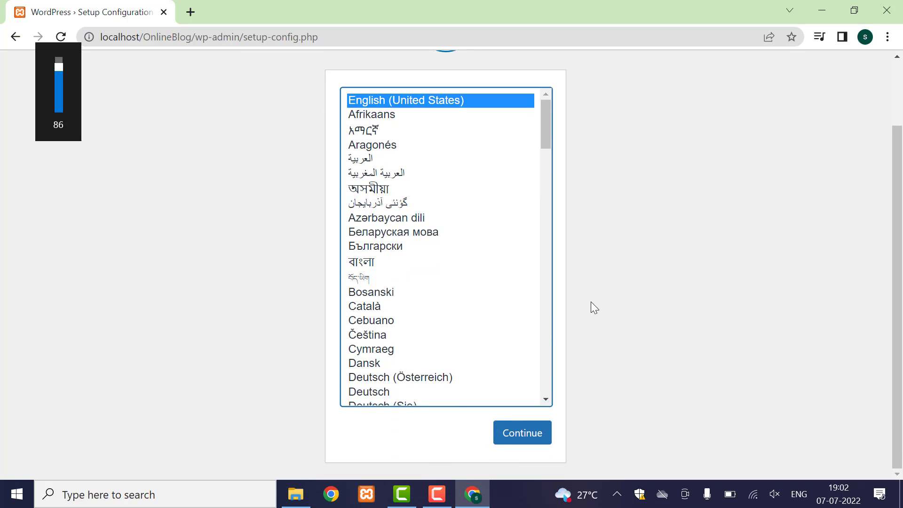
click(522, 435)
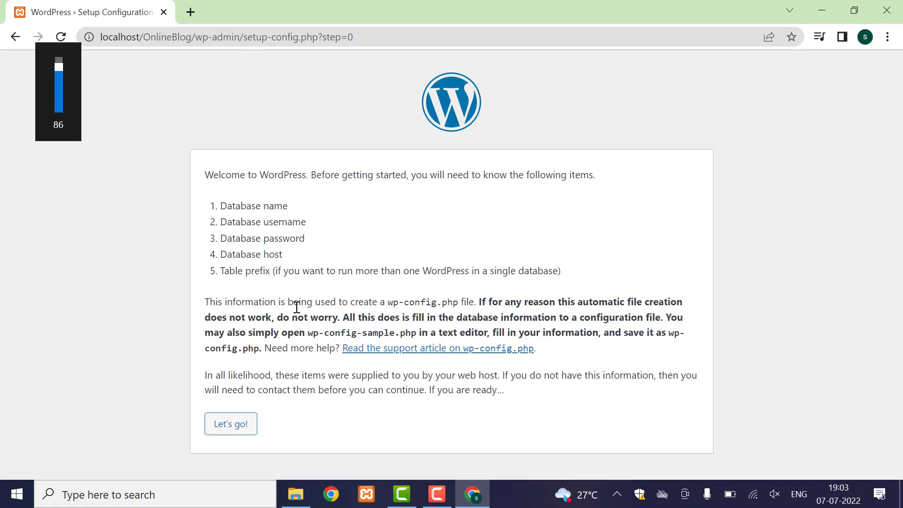
- Review the database name, username, password and host requirements, then proceed to the connection form
drag(220, 206, 318, 204)
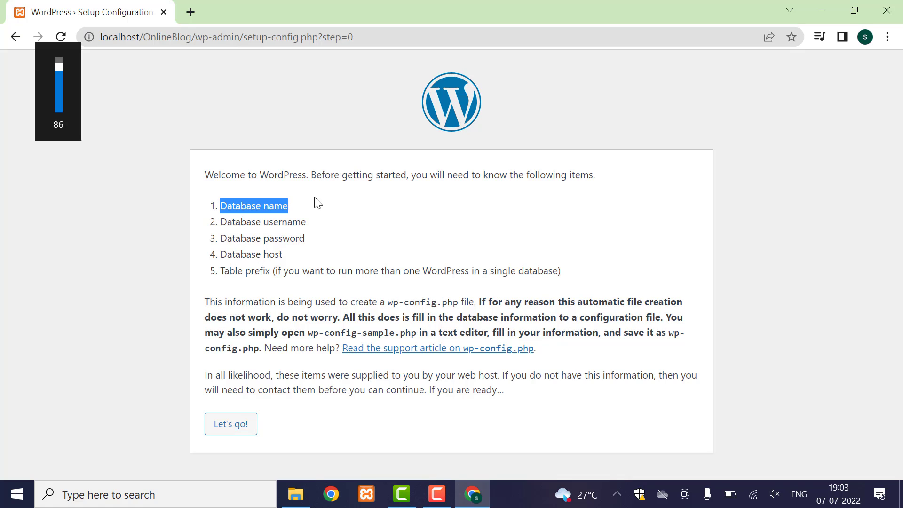
drag(221, 222, 344, 229)
click(345, 231)
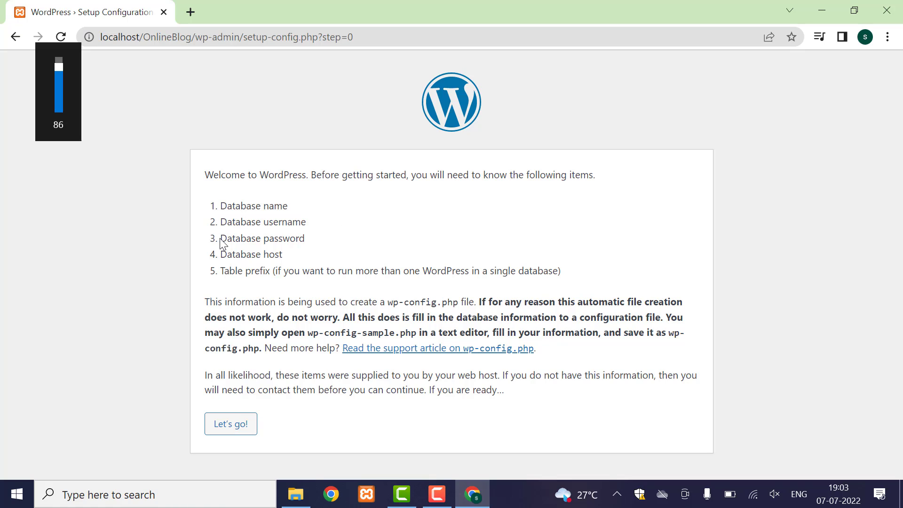
drag(219, 238, 305, 238)
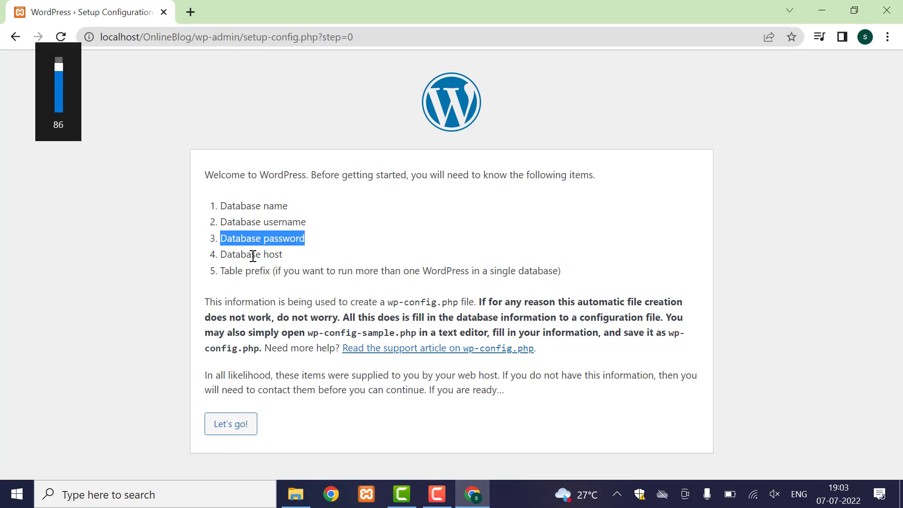
drag(219, 254, 281, 256)
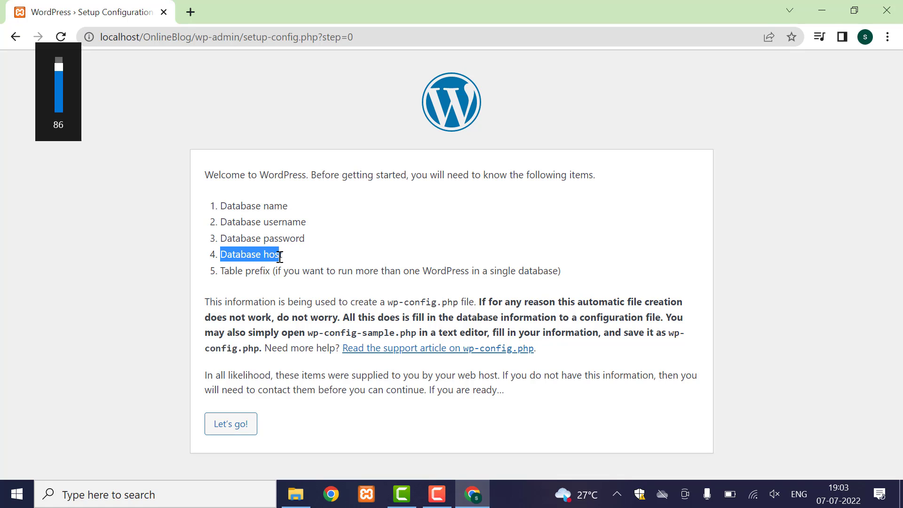
click(254, 256)
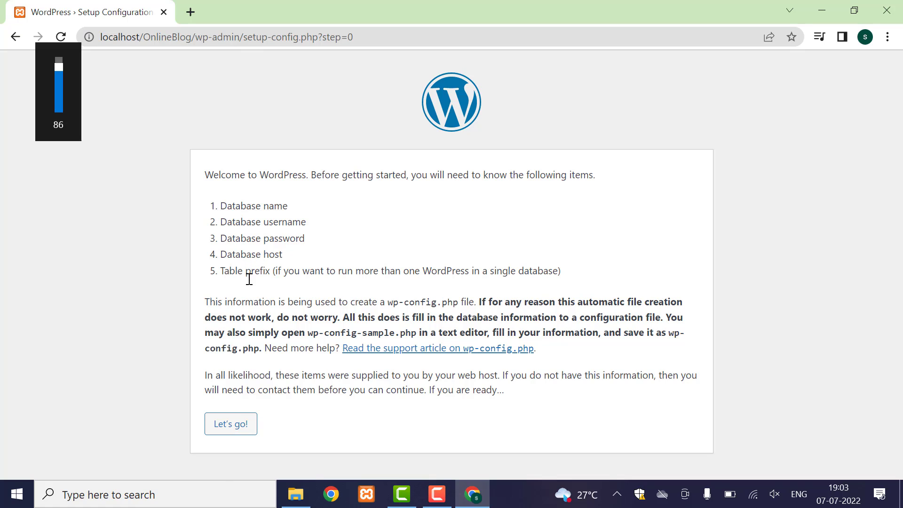
click(229, 428)
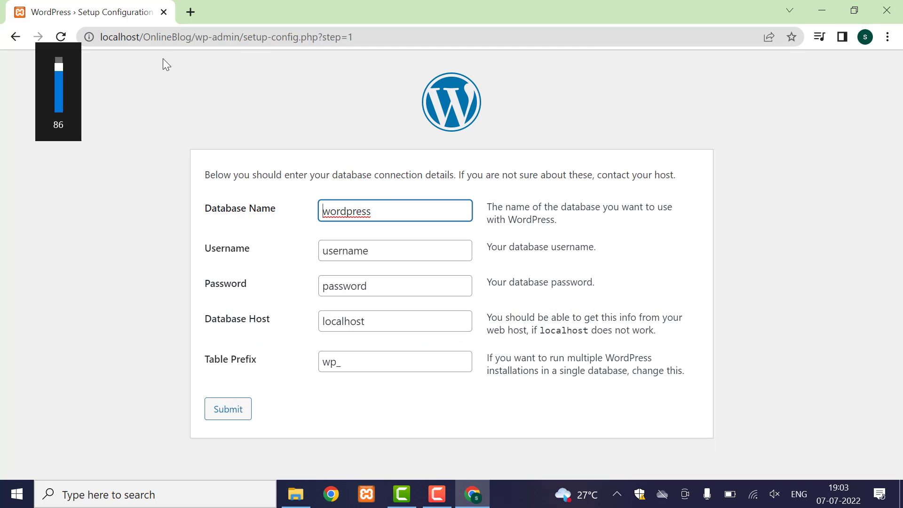
double_click(163, 37)
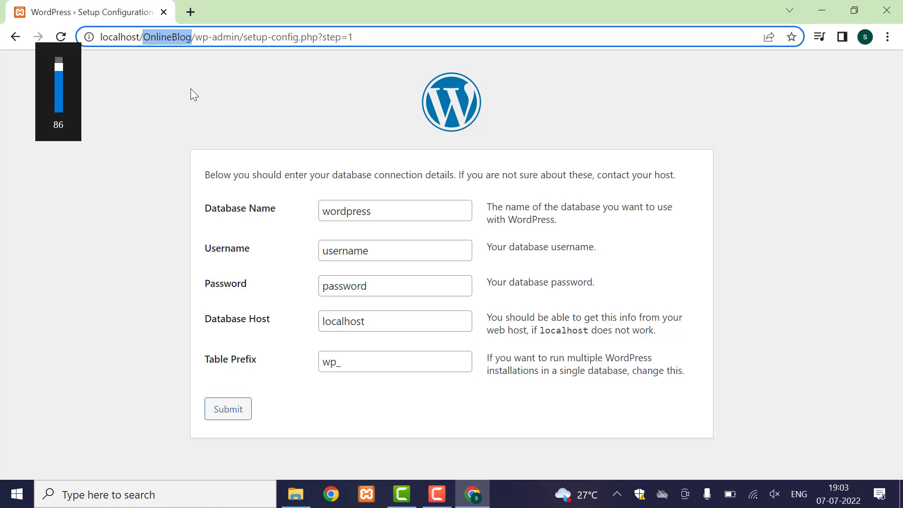
- Open localhost in a new tab, launch phpMyAdmin, then restore and widen the Chrome window
click(190, 13)
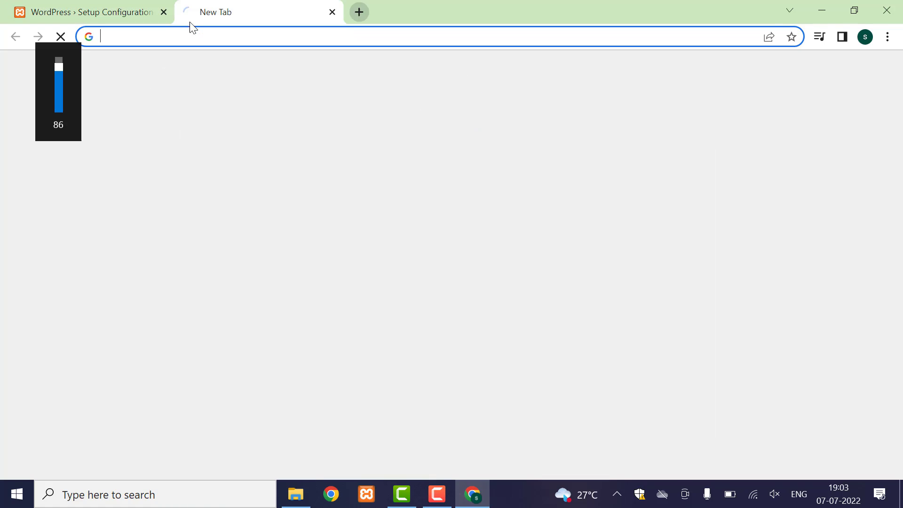
click(192, 40)
text(loca)
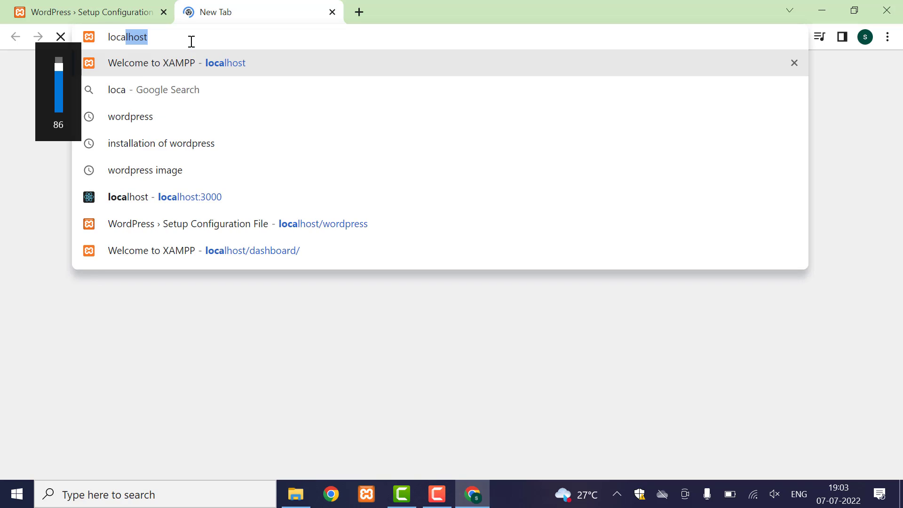
key(Return)
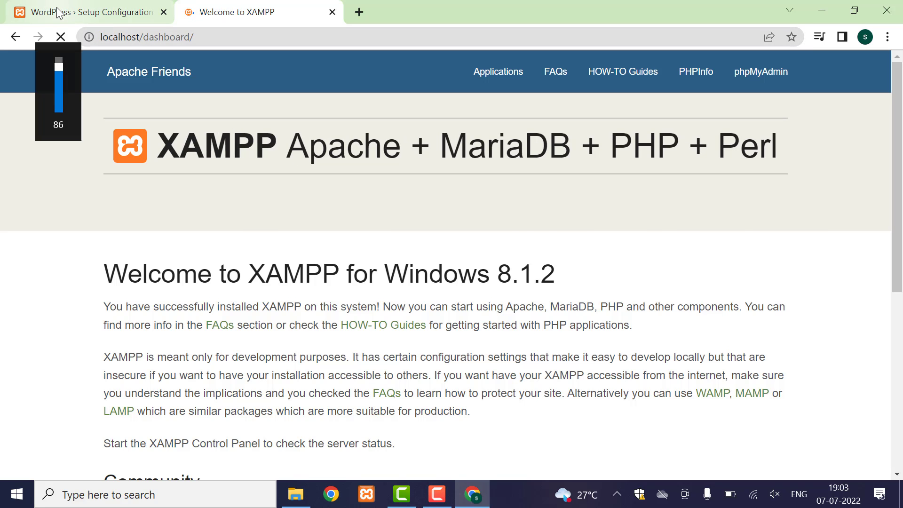
click(68, 13)
click(219, 16)
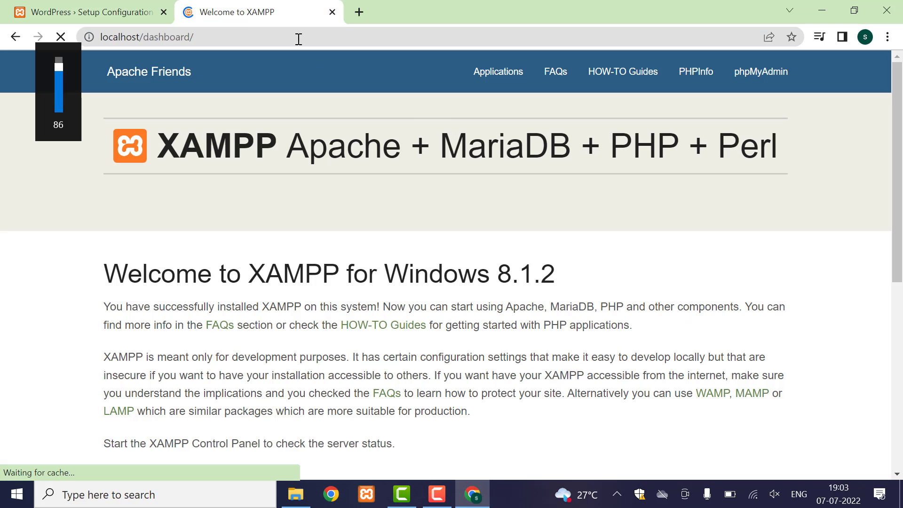
click(763, 74)
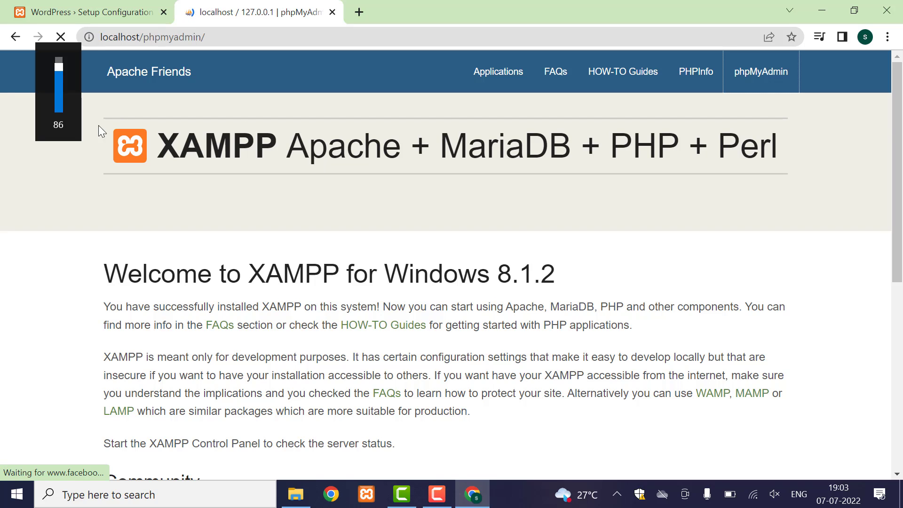
click(862, 18)
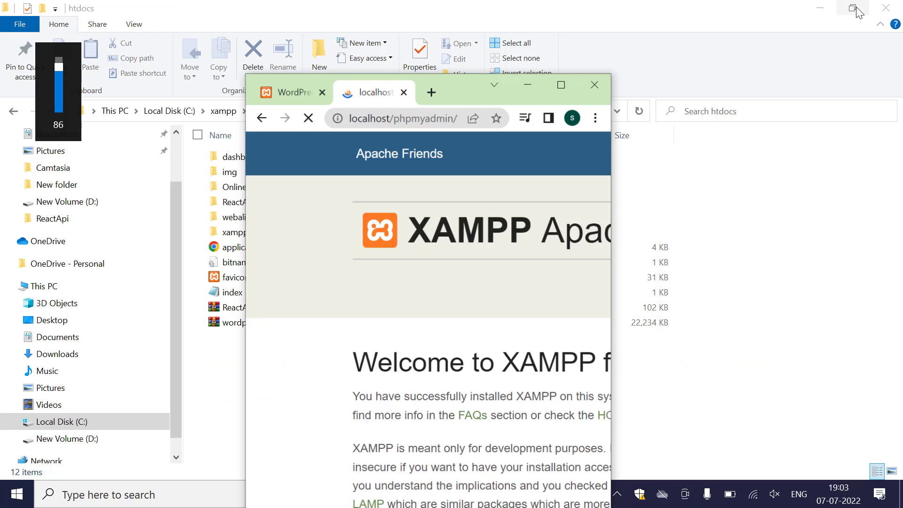
drag(620, 195, 837, 194)
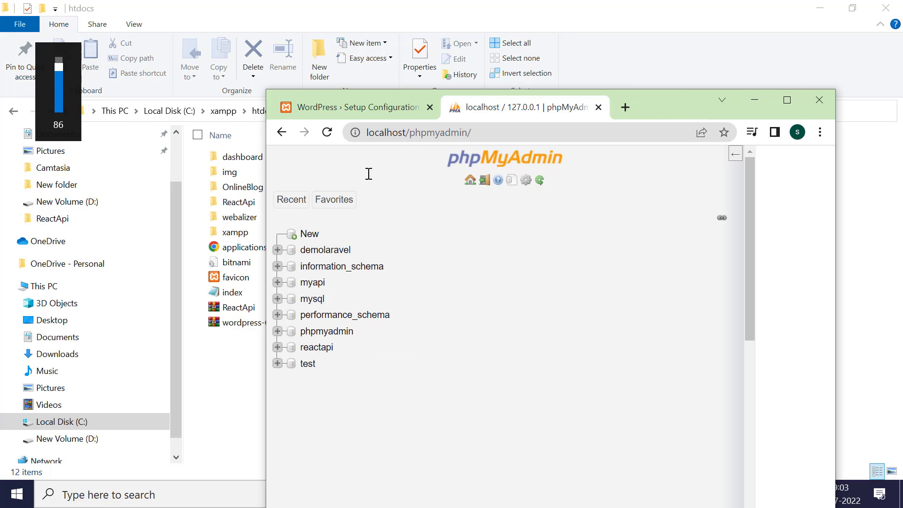
- Create a new database named OnlineBlog in phpMyAdmin and open it
drag(733, 137, 780, 100)
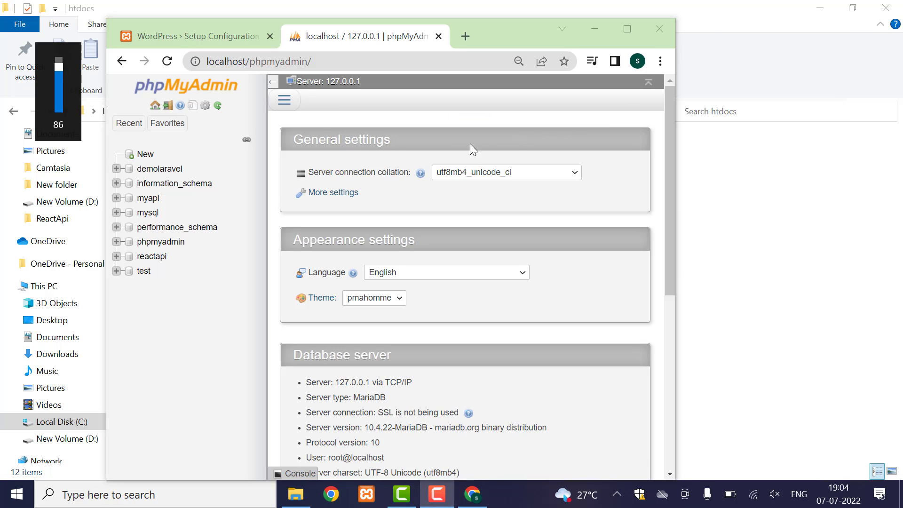
click(154, 151)
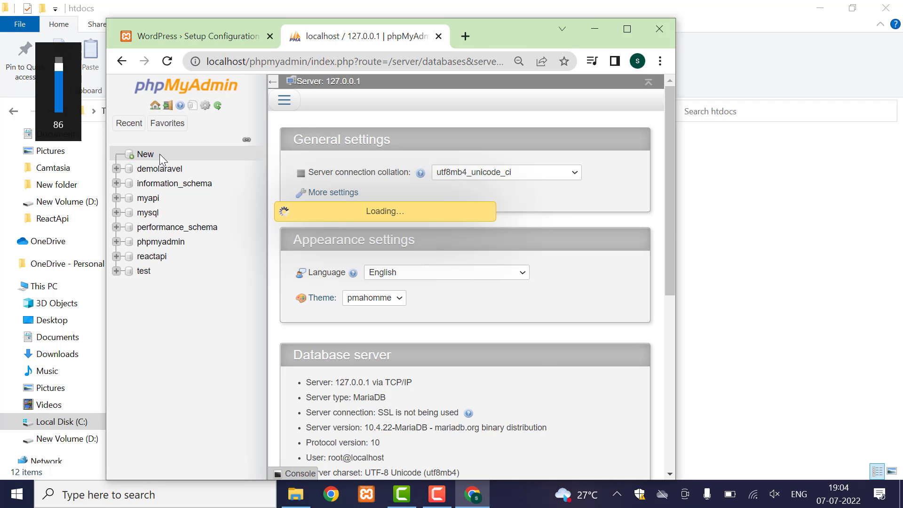
click(306, 184)
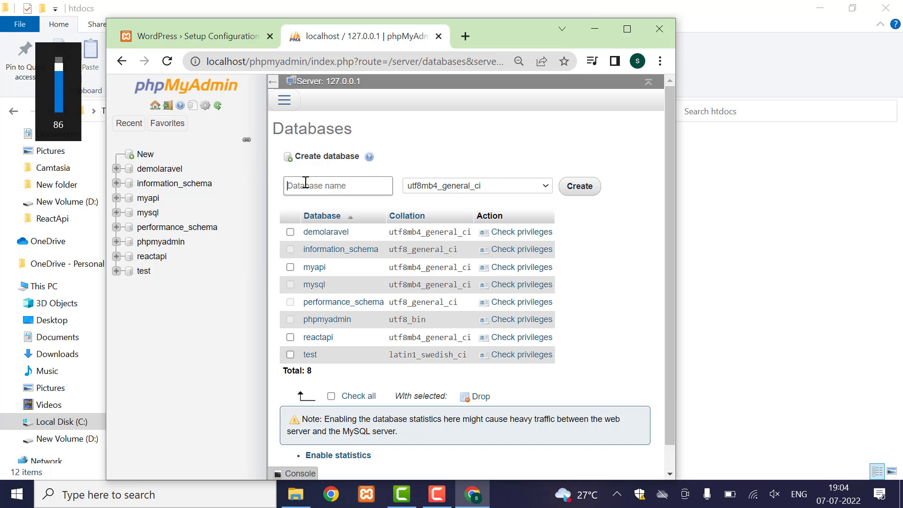
text(OnlineBlog)
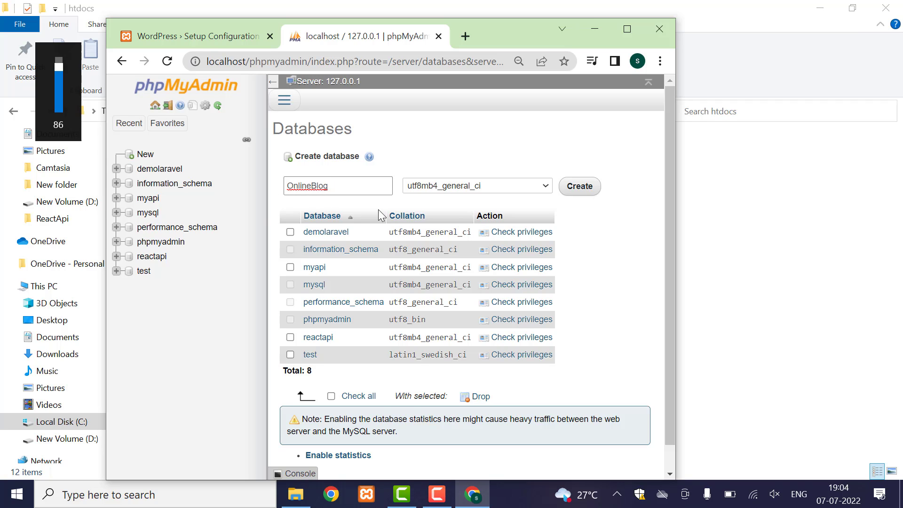
click(580, 186)
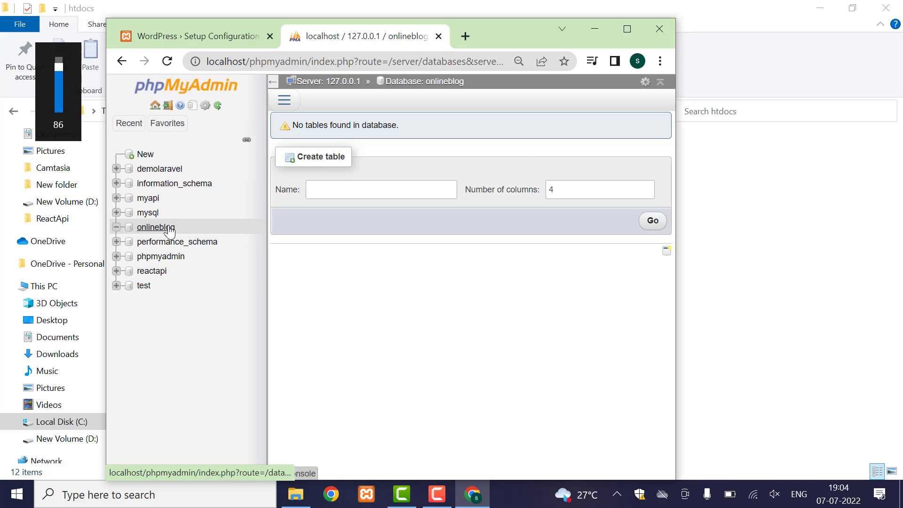
click(168, 227)
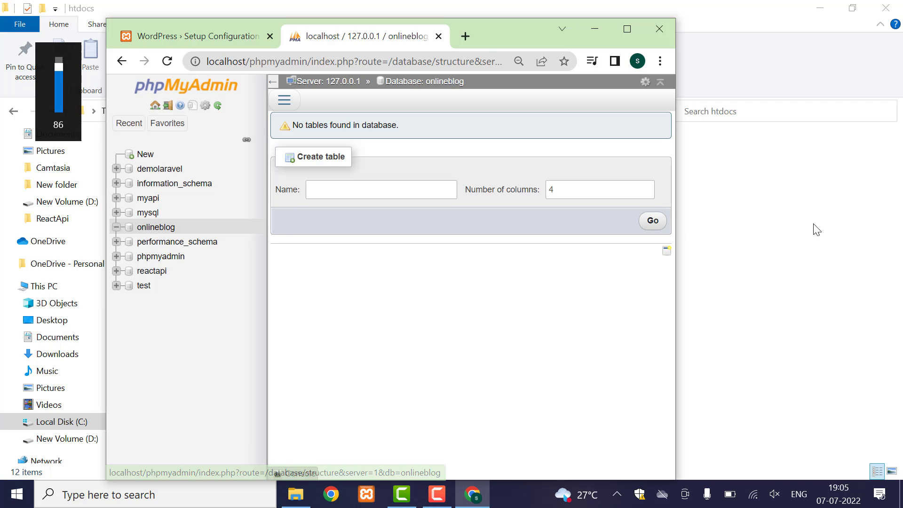
- Return to the WordPress Setup Configuration tab in Chrome
click(691, 223)
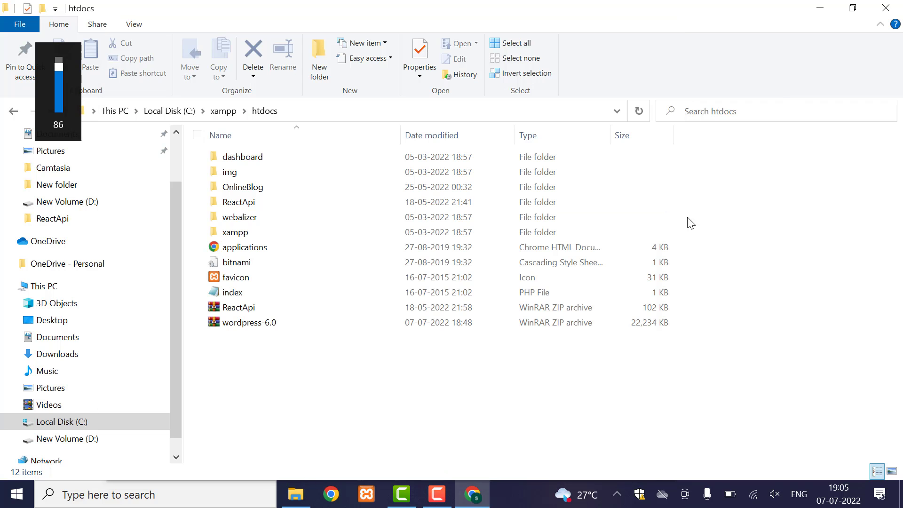
click(472, 495)
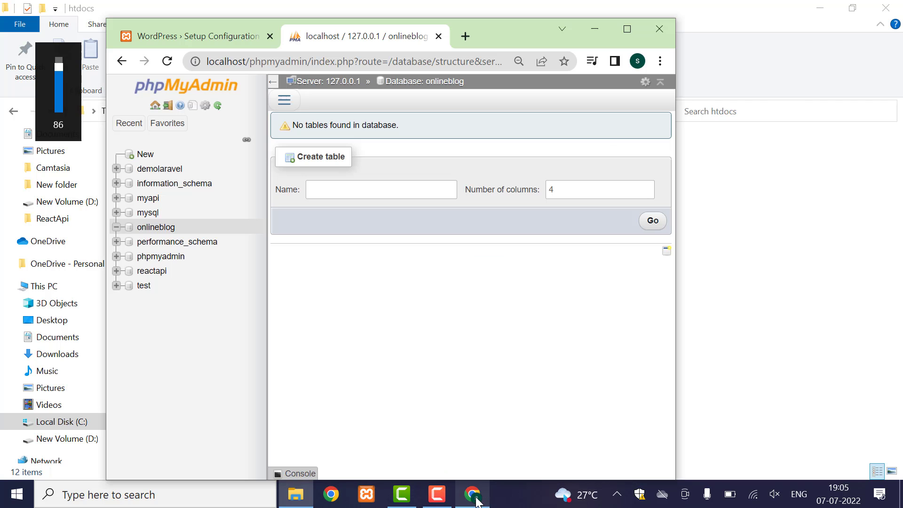
click(203, 39)
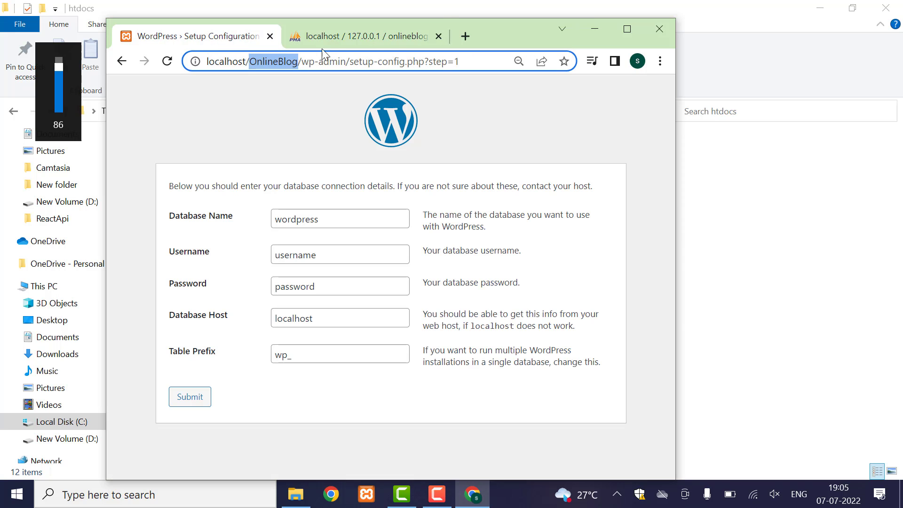
- Submit database name OnlineBlog, username root and an empty password, keeping host localhost and prefix wp_
double_click(296, 220)
text(OnlineBlog)
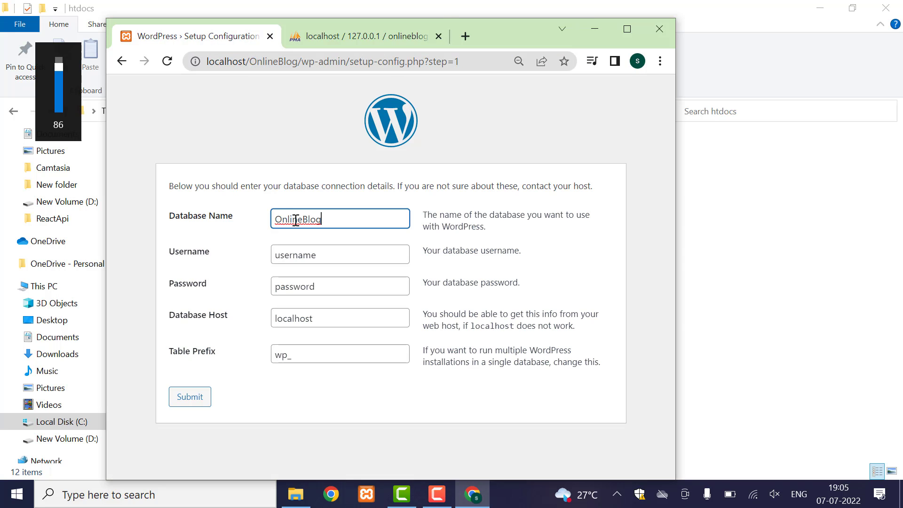
double_click(310, 255)
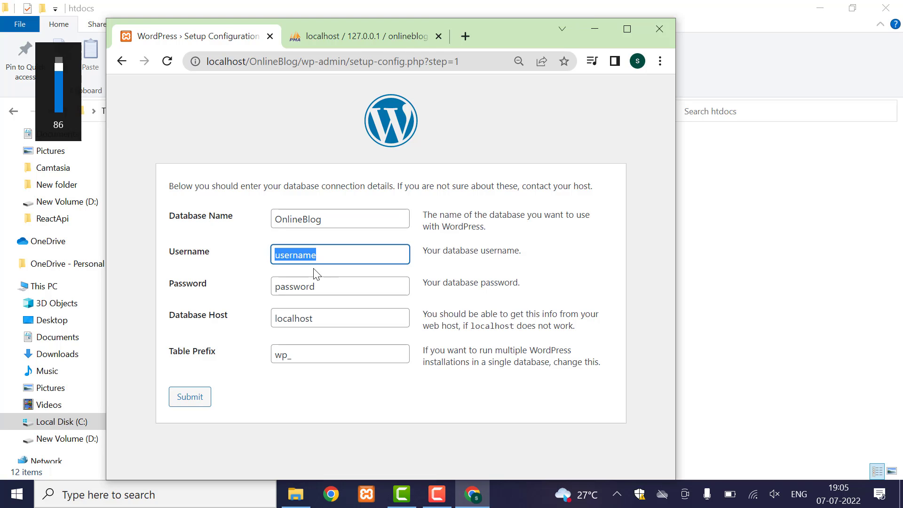
text(root)
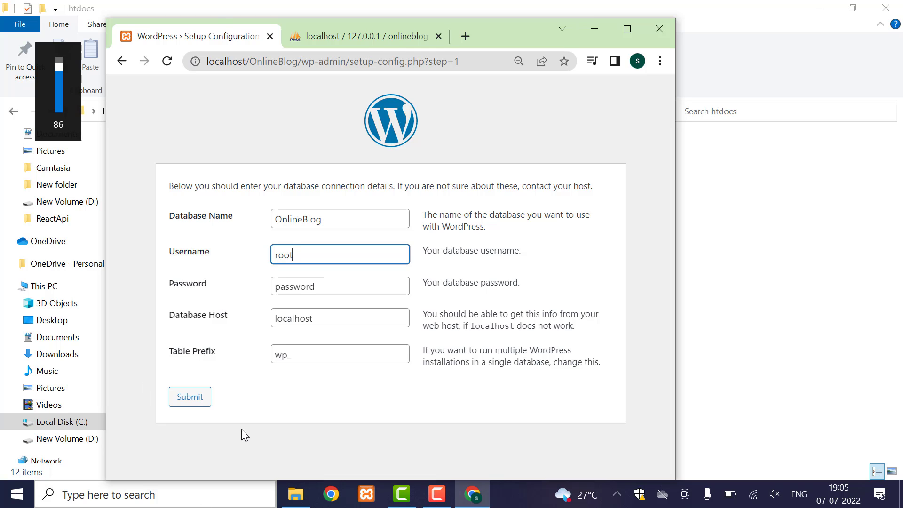
double_click(291, 288)
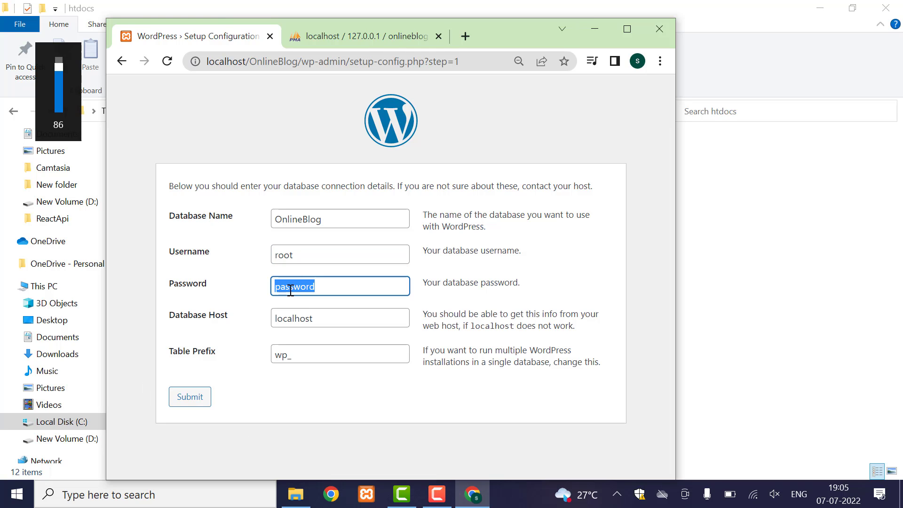
key(BackSpace)
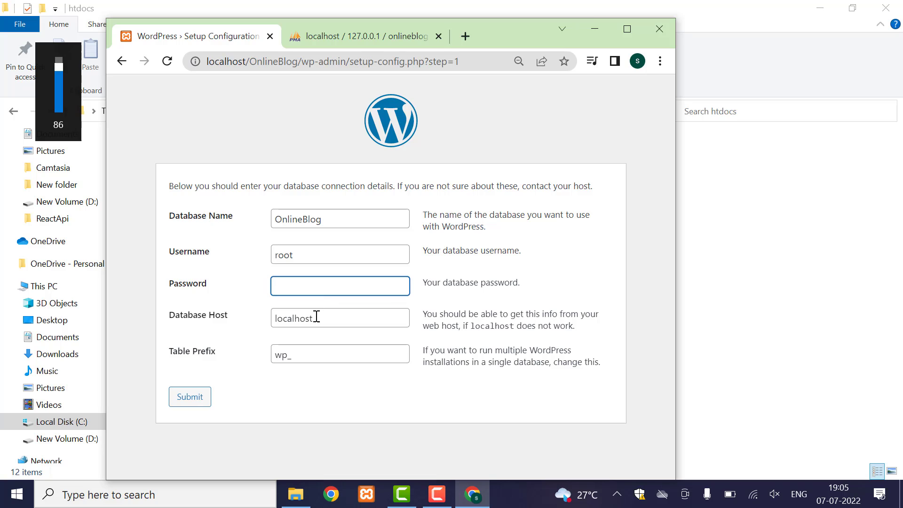
drag(330, 319, 268, 325)
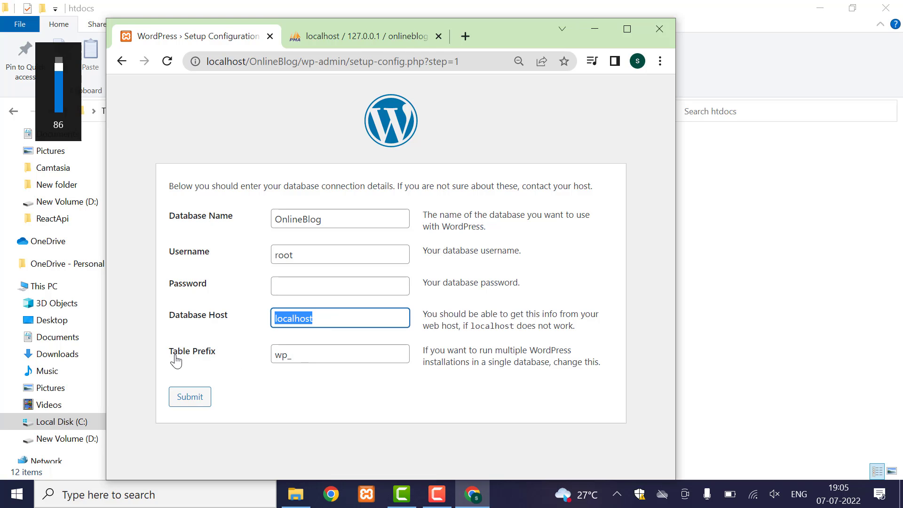
drag(174, 355, 213, 358)
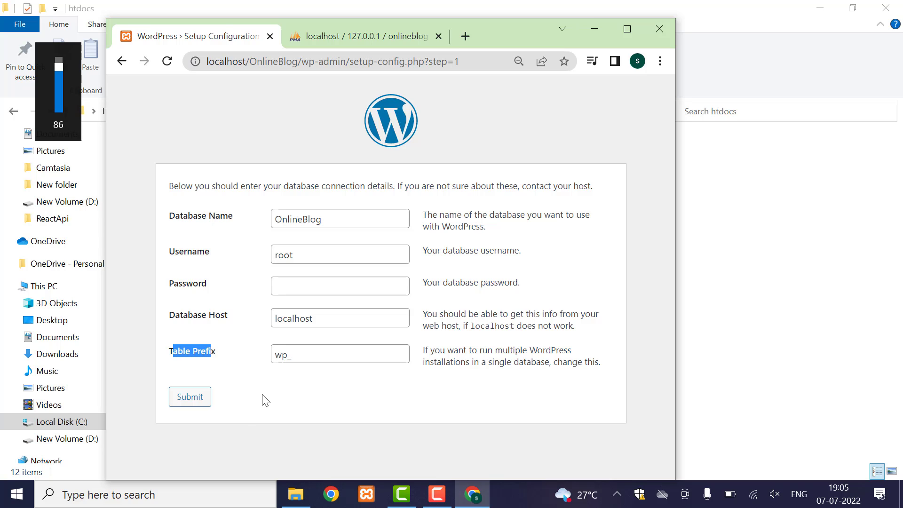
click(299, 359)
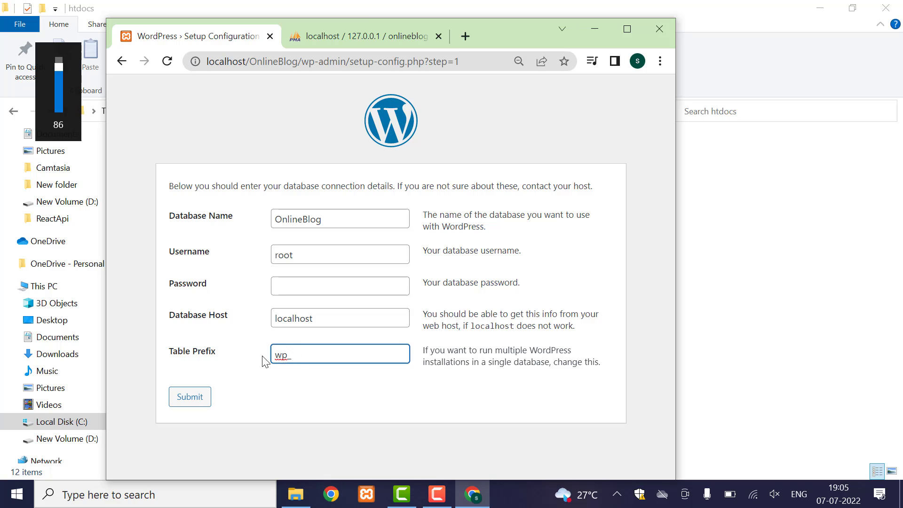
click(188, 401)
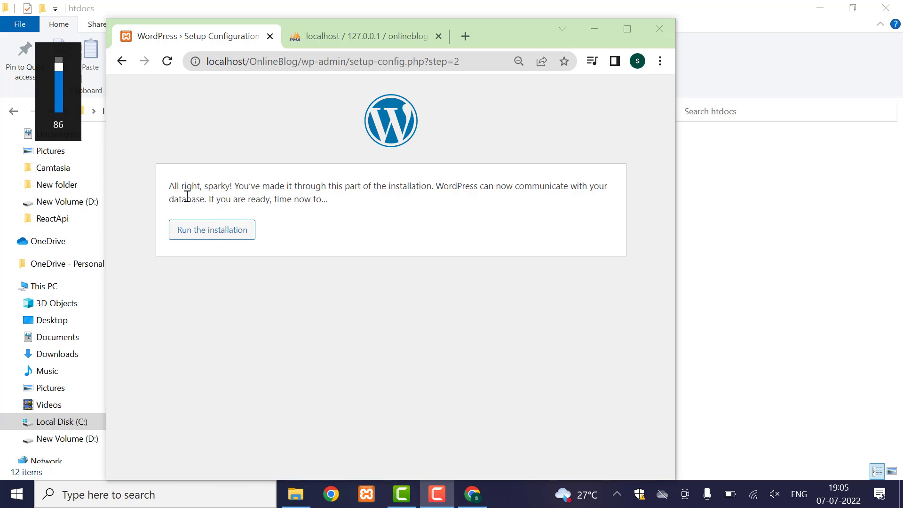
- Run the WordPress installation from the connection-success page
click(189, 239)
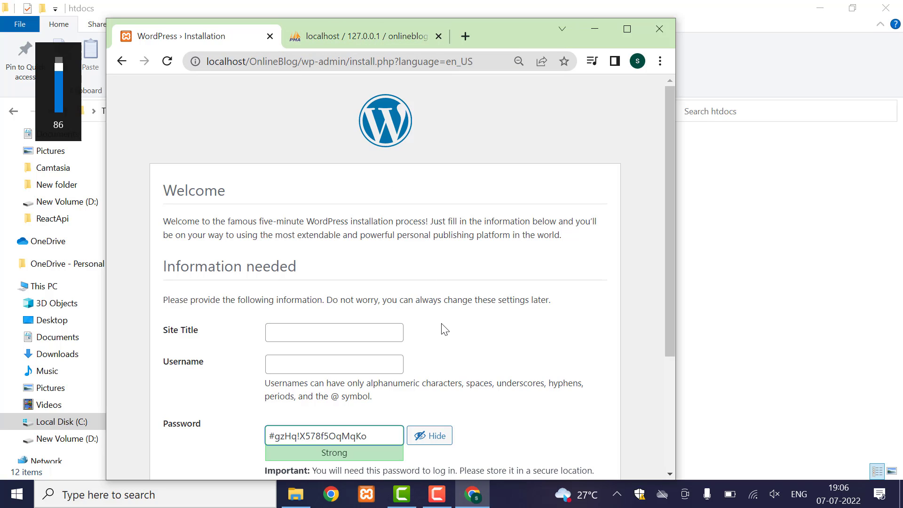
- Enter site title OnlineBlog and admin username root
scroll(445, 329, down, 1)
scroll(443, 330, down, 2)
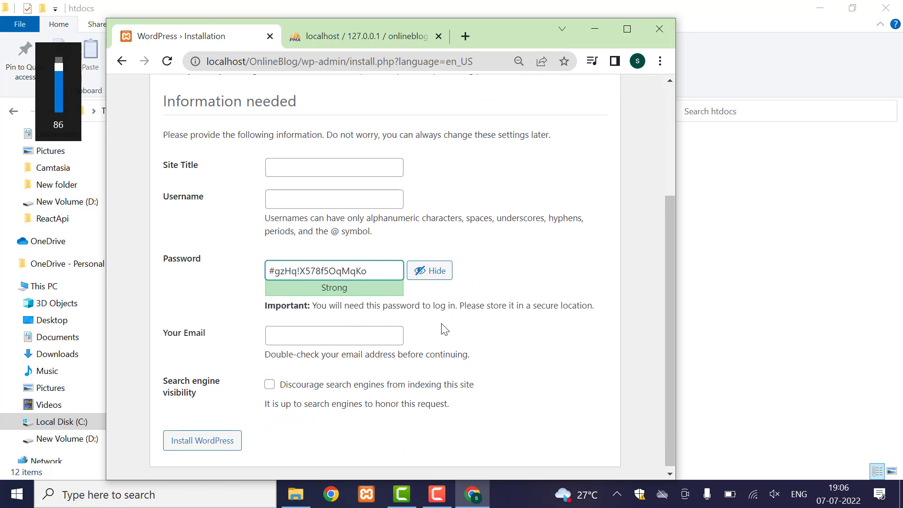
scroll(421, 383, up, 1)
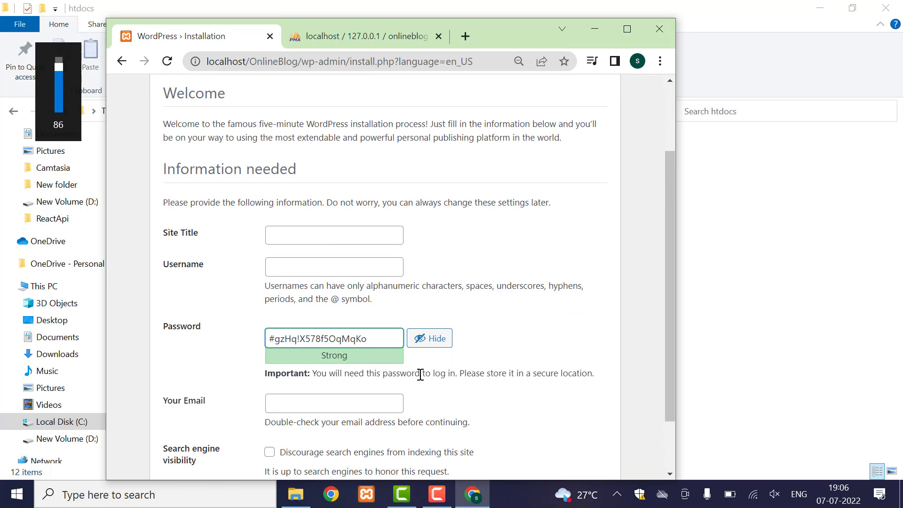
click(315, 234)
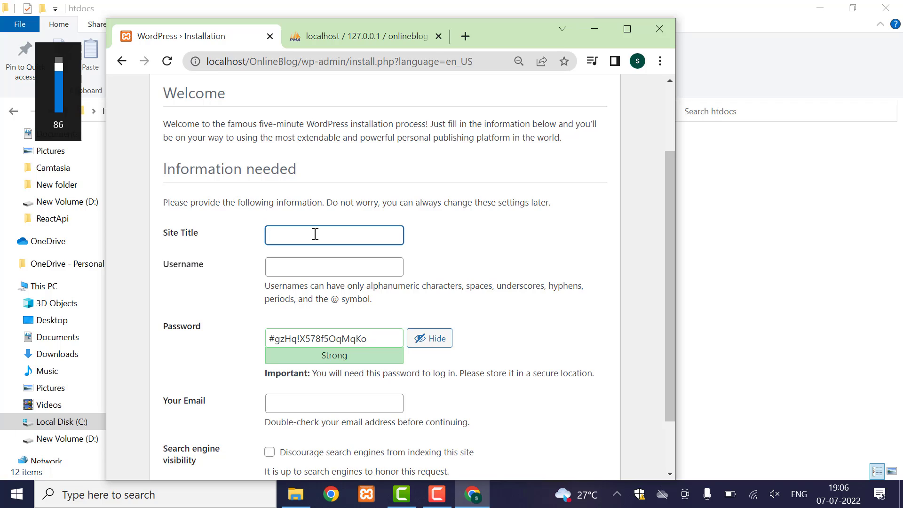
text(OnlineBlog)
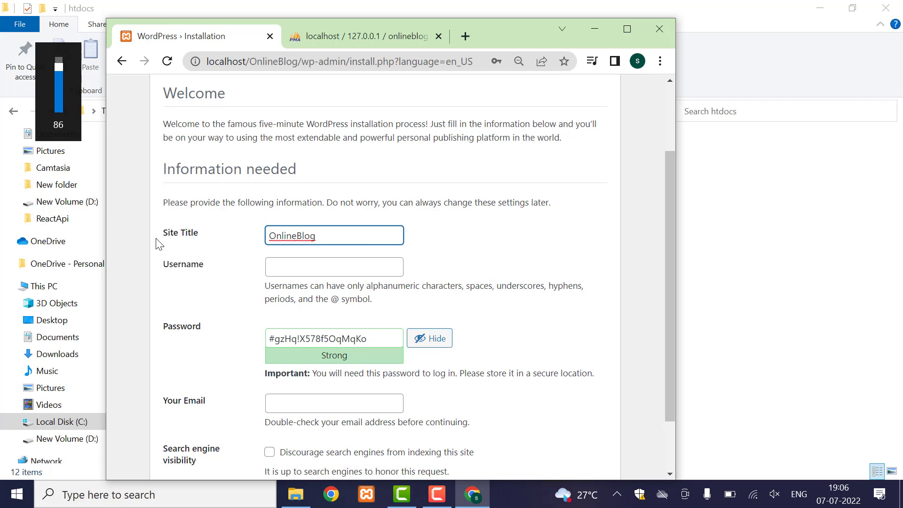
click(298, 269)
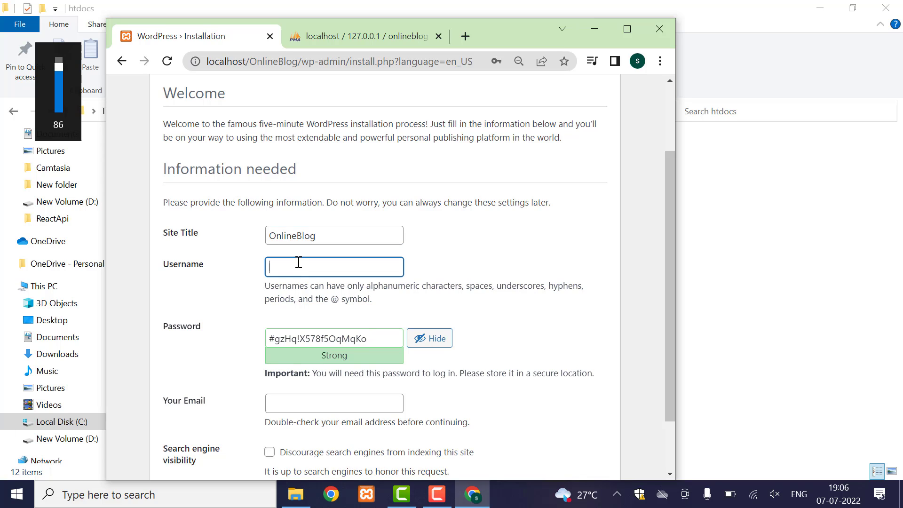
text(admin)
double_click(280, 269)
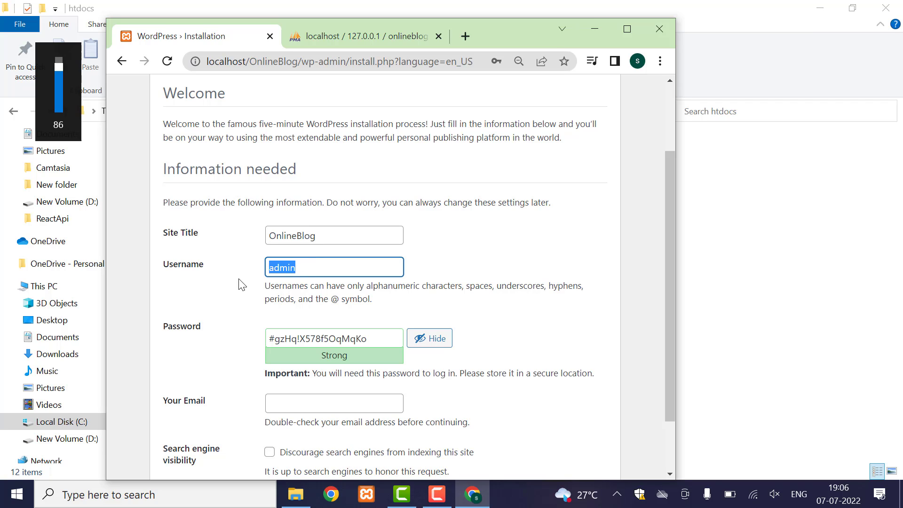
text(root)
- Replace the generated password with a short weak one and confirm using the weak password
click(344, 335)
scroll(297, 399, down, 1)
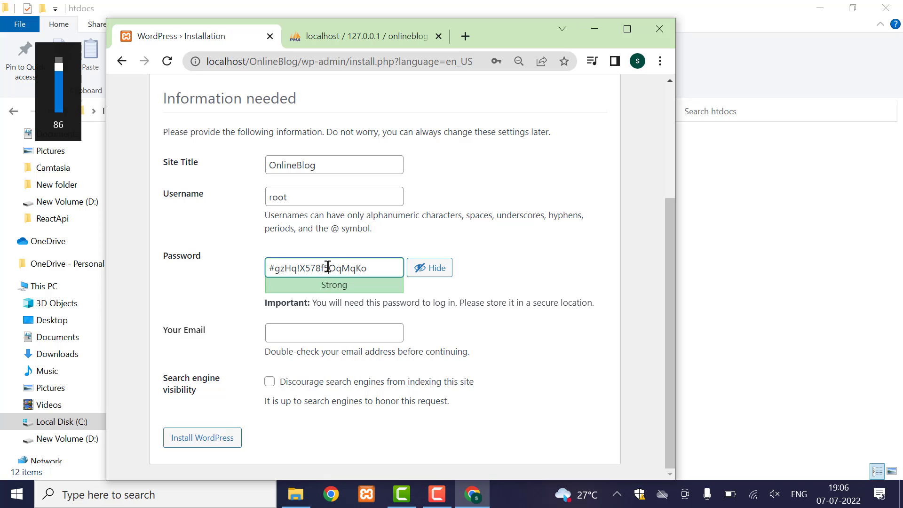
triple_click(328, 267)
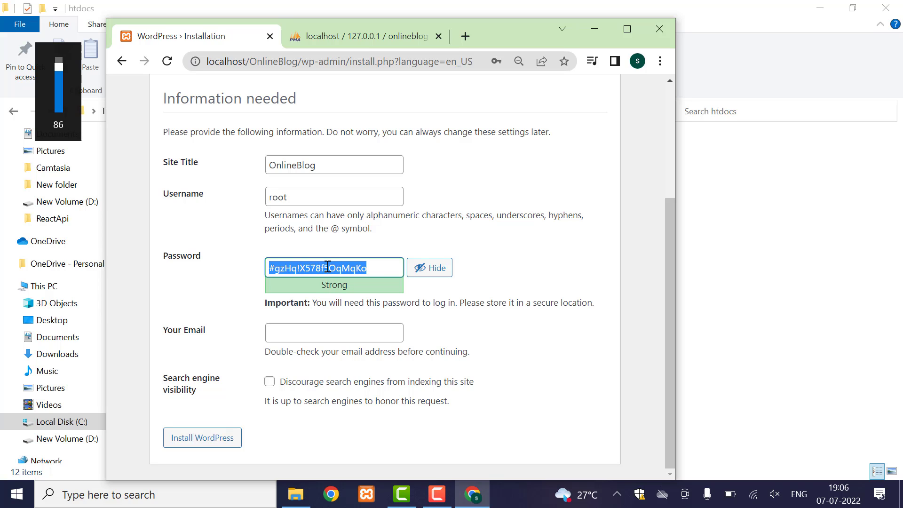
text(root)
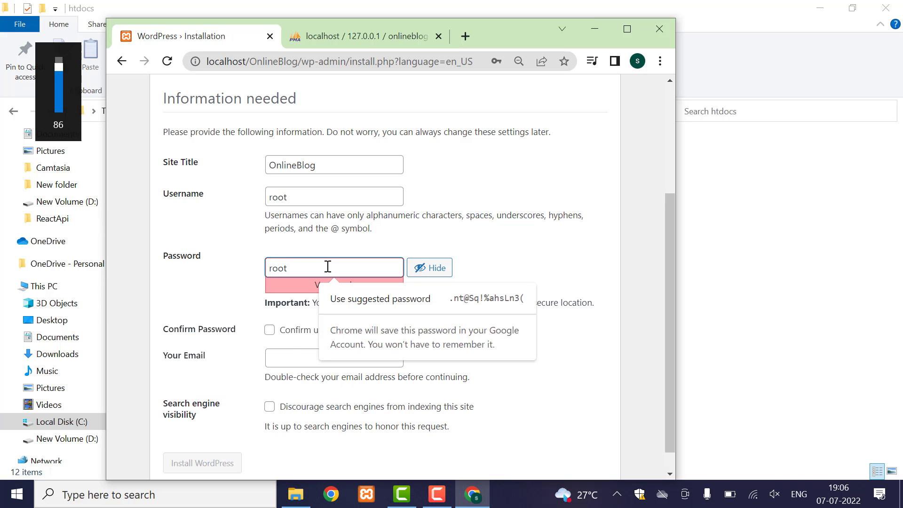
click(226, 266)
click(280, 265)
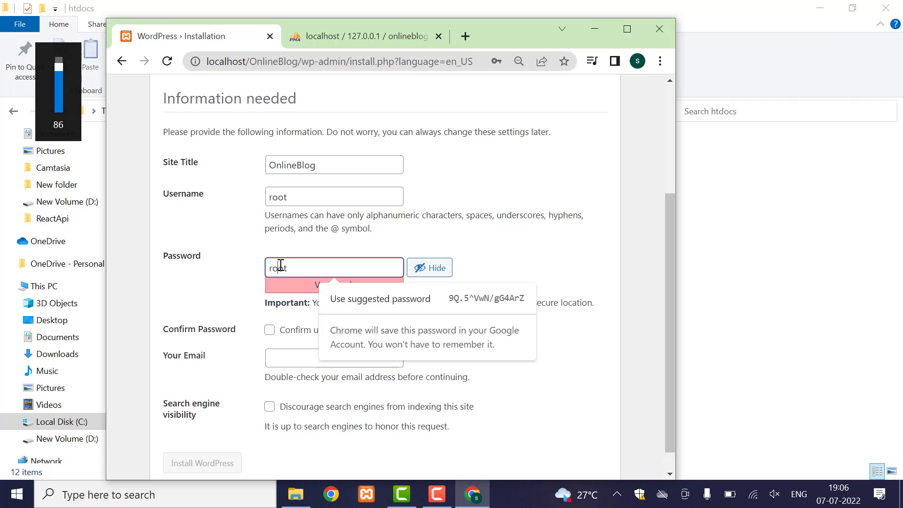
click(235, 254)
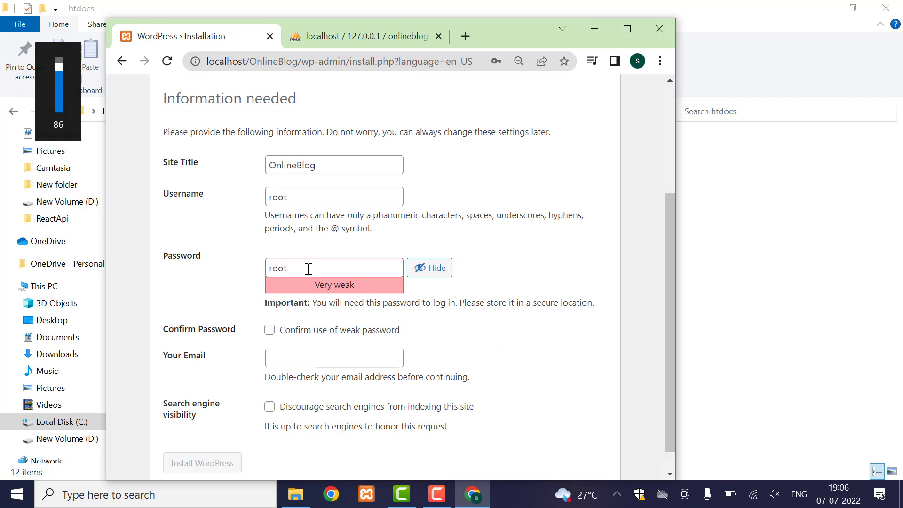
drag(307, 267, 244, 281)
click(226, 262)
click(270, 331)
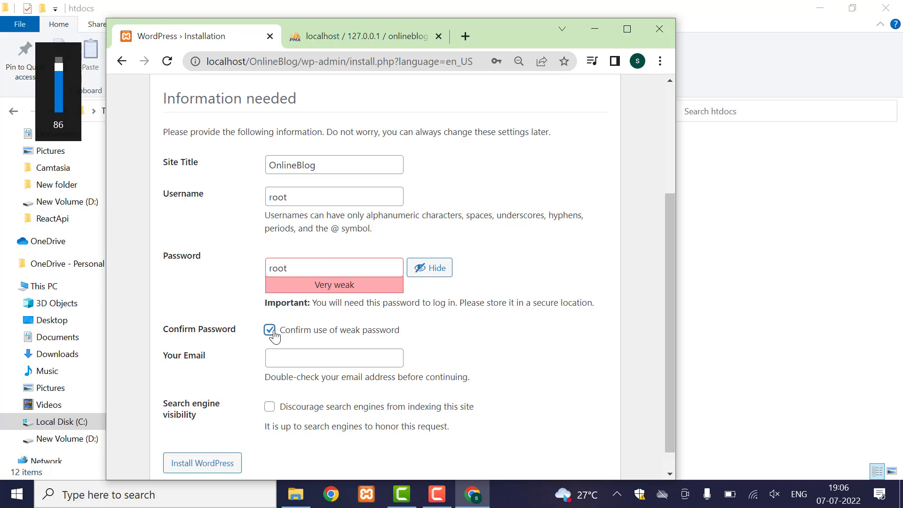
drag(298, 271, 246, 280)
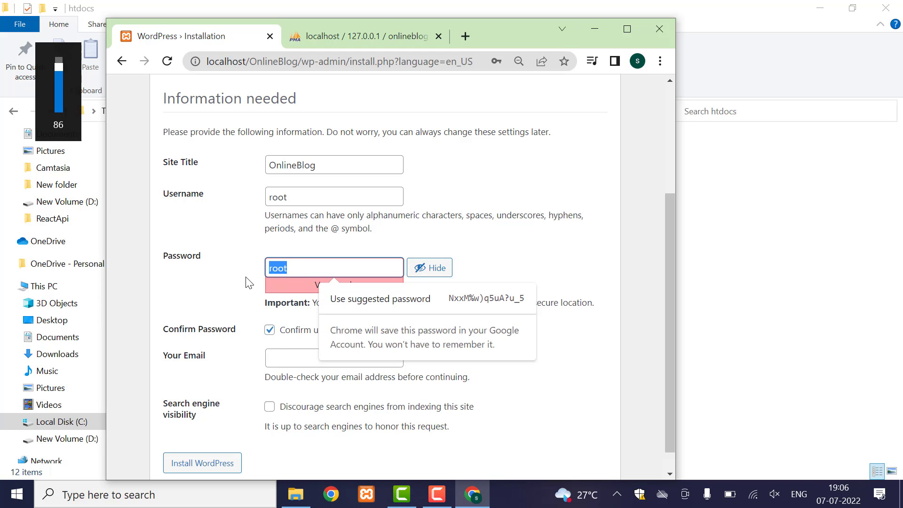
click(191, 278)
scroll(331, 345, down, 1)
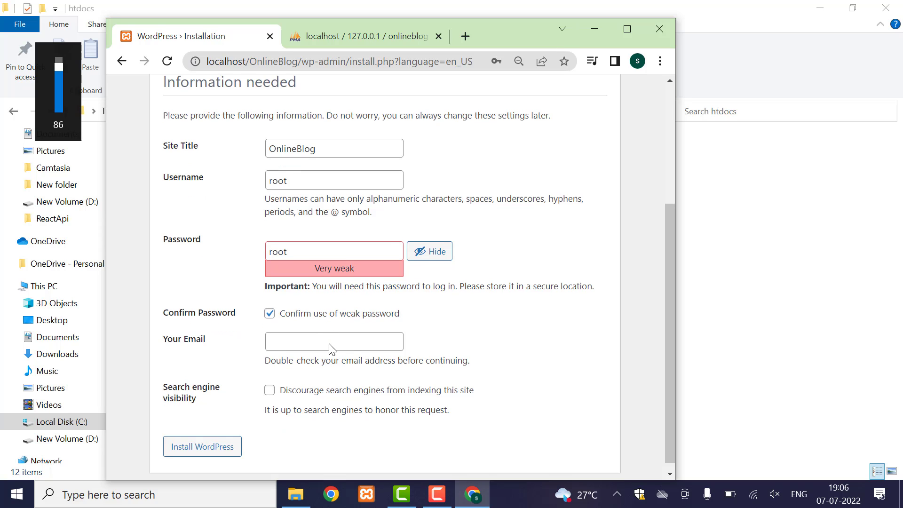
- Enter the admin e-mail address and install WordPress
click(308, 338)
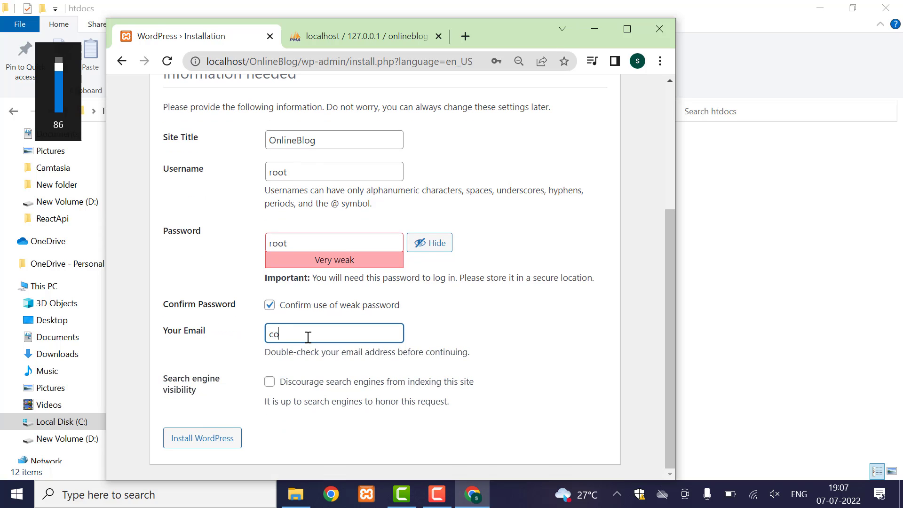
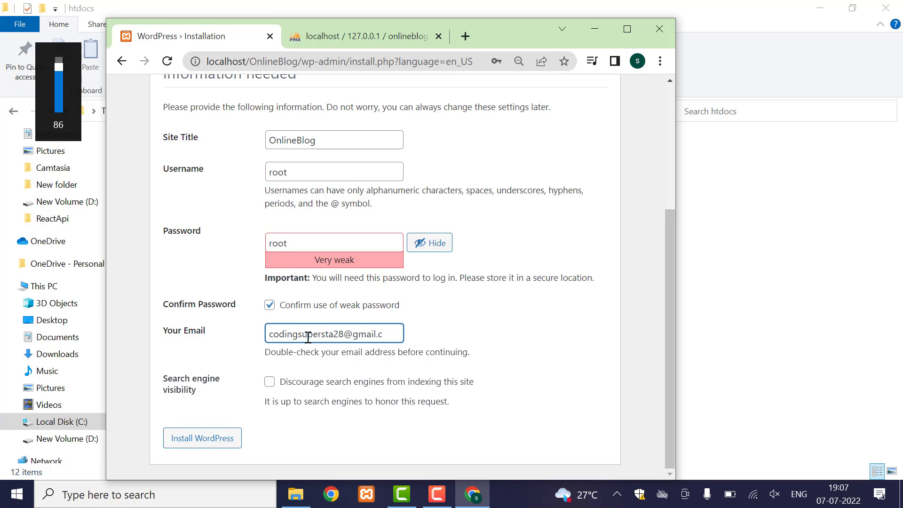
click(198, 441)
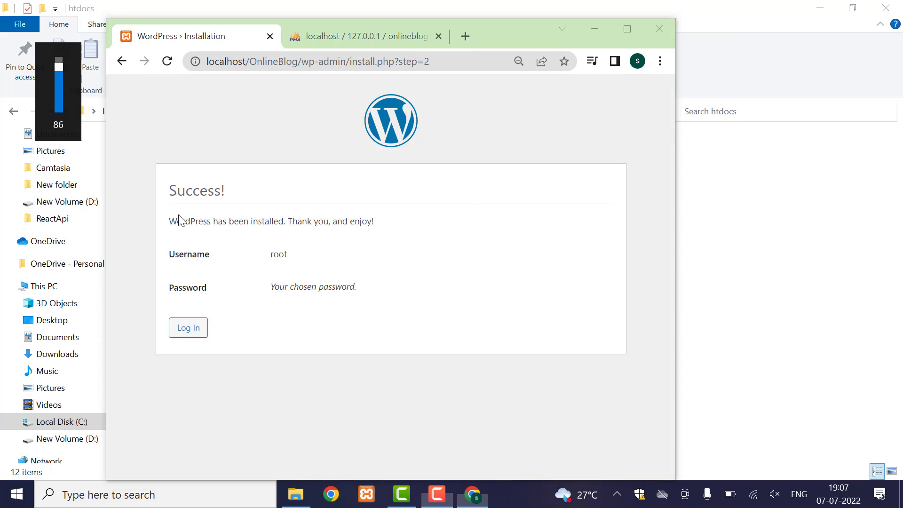
- Log in as root with the new admin password to reach the Dashboard
click(188, 331)
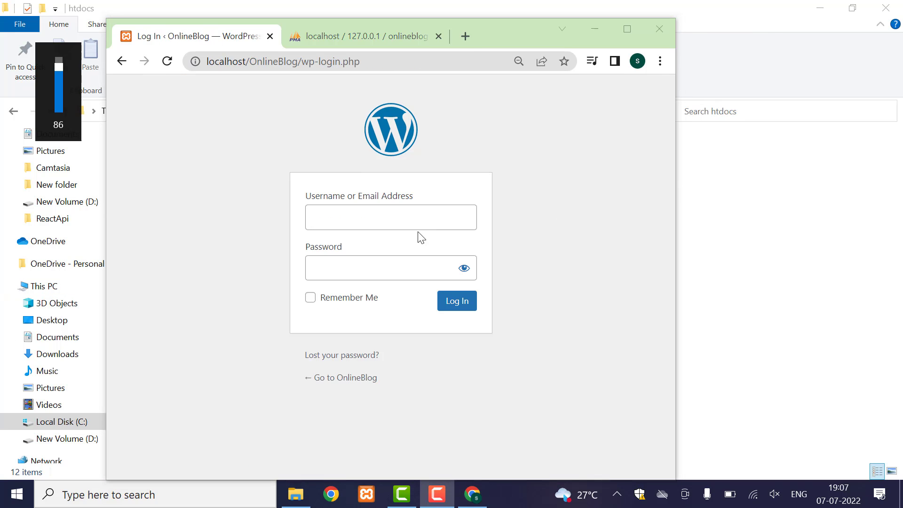
click(351, 211)
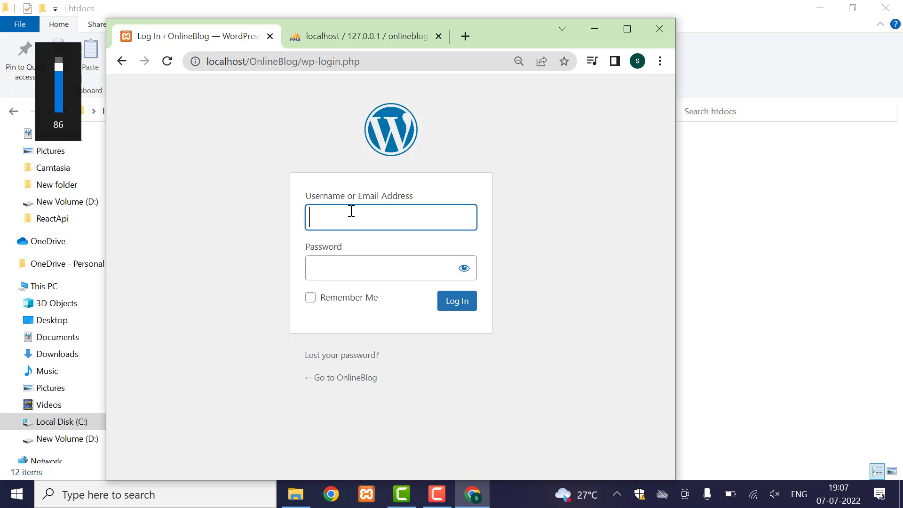
text(root)
key(Tab)
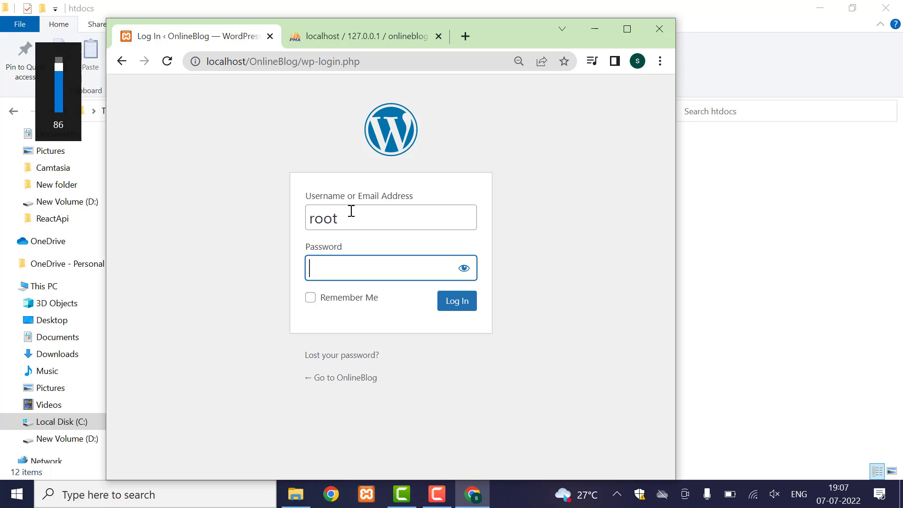
text(root)
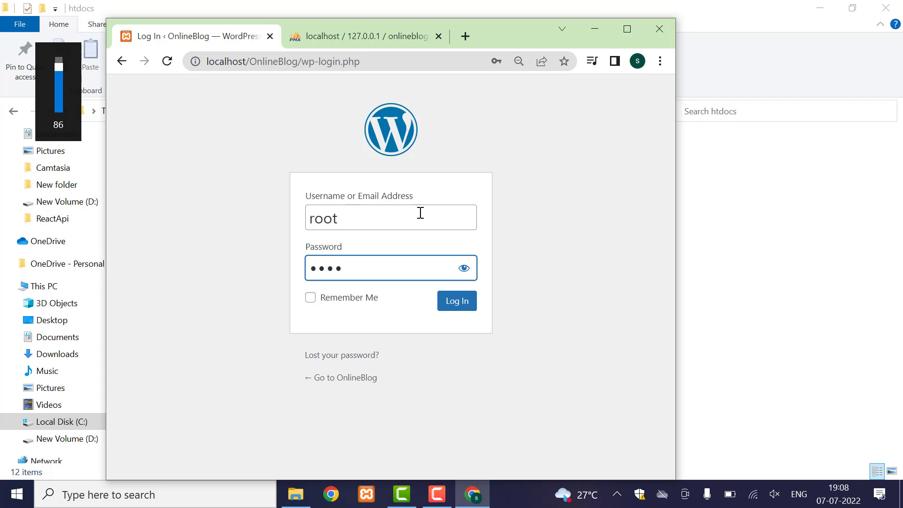
click(458, 304)
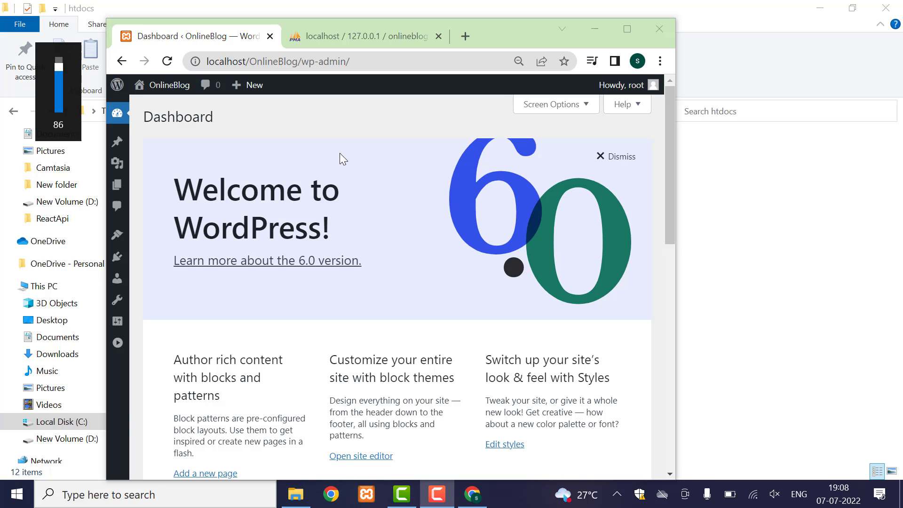
- Reload the Dashboard home page and widen the browser window
click(121, 115)
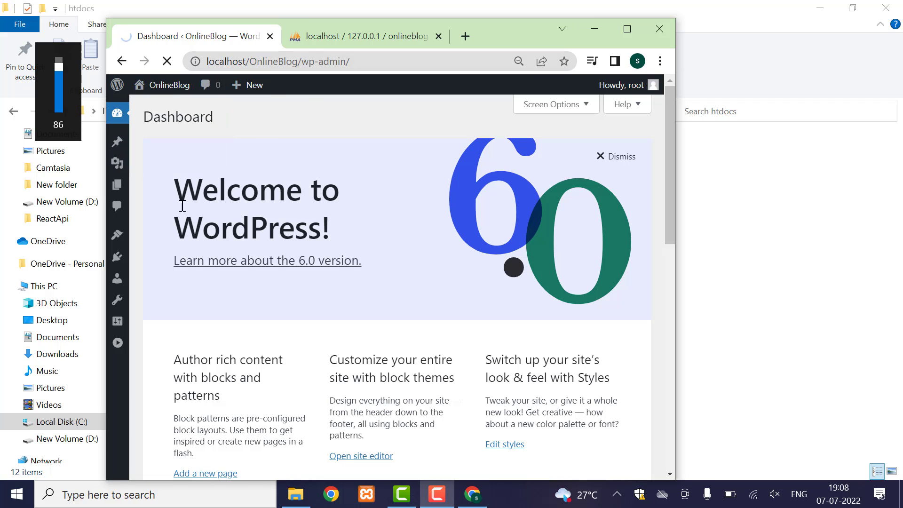
mouse_move(120, 157)
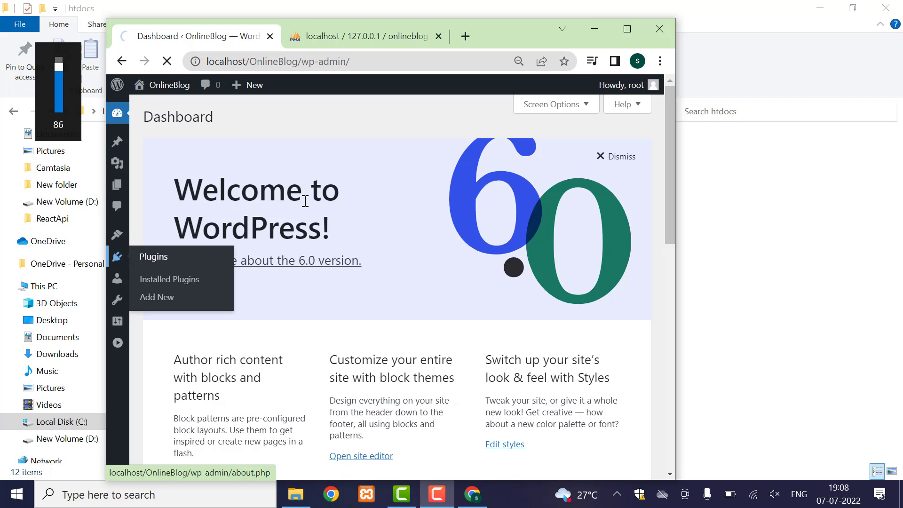
mouse_move(118, 113)
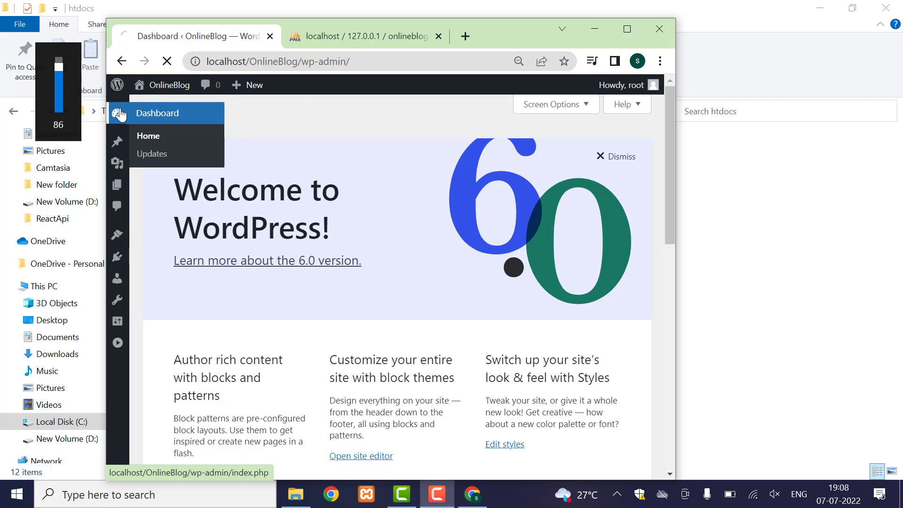
drag(676, 139, 823, 146)
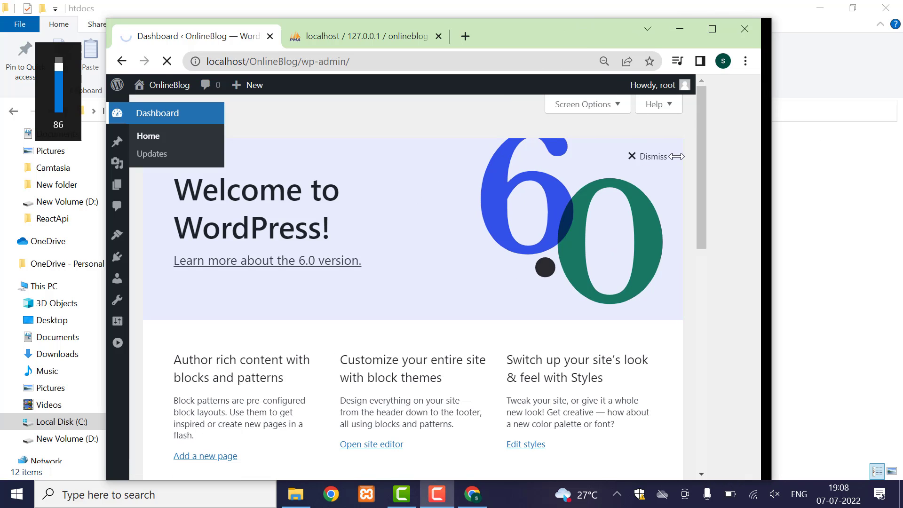
drag(677, 156, 325, 191)
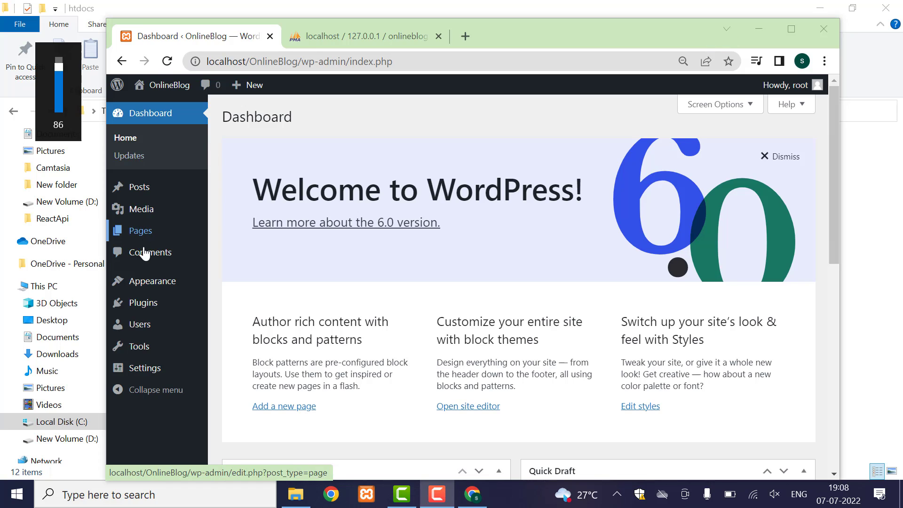
- Close the File Explorer window behind the browser
mouse_move(142, 236)
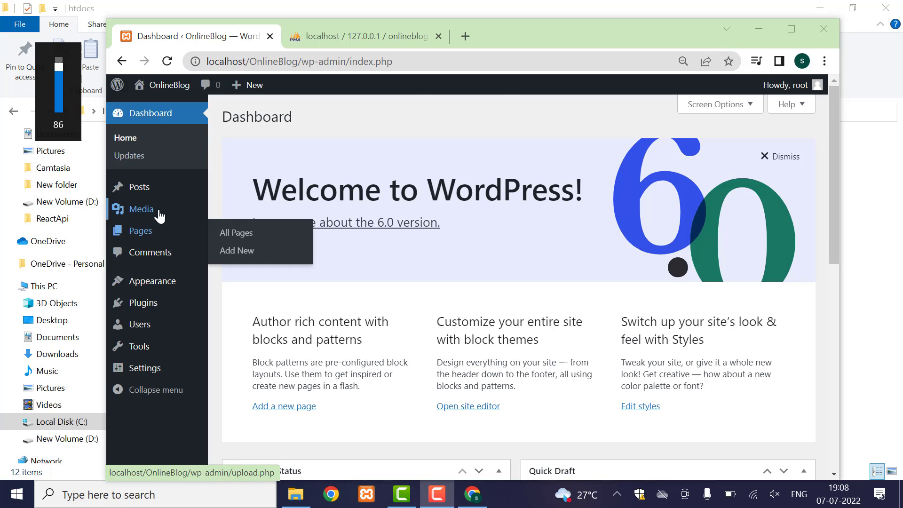
mouse_move(149, 287)
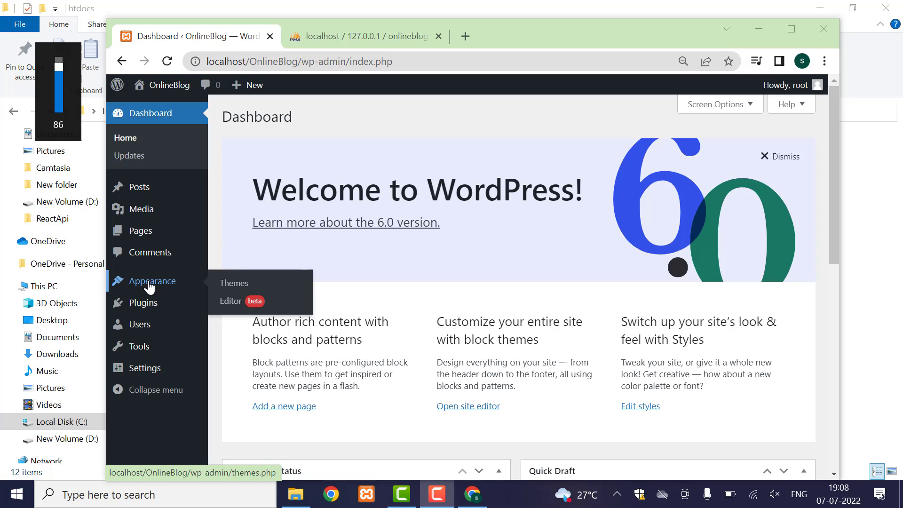
mouse_move(160, 310)
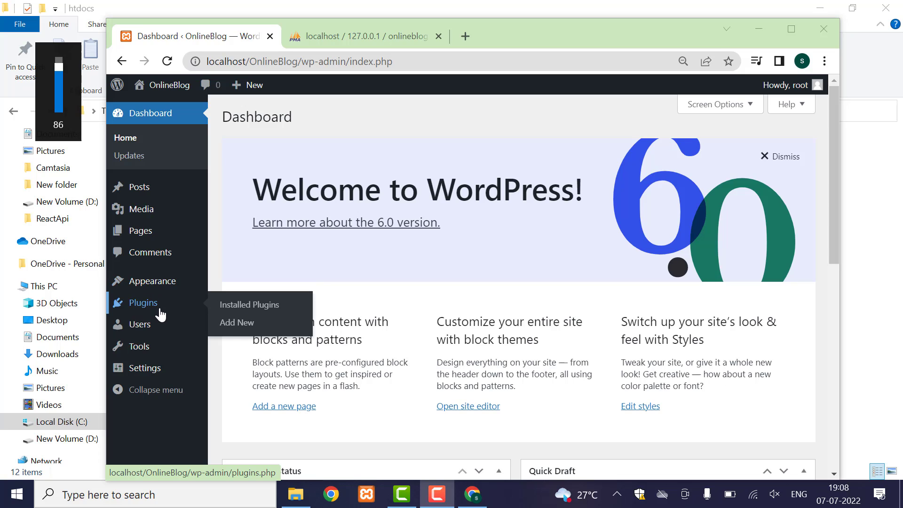
mouse_move(140, 331)
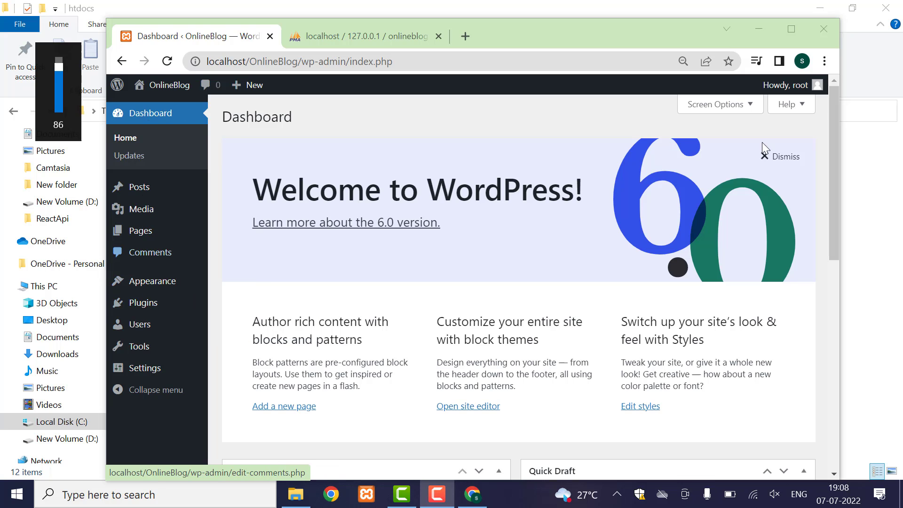
click(889, 8)
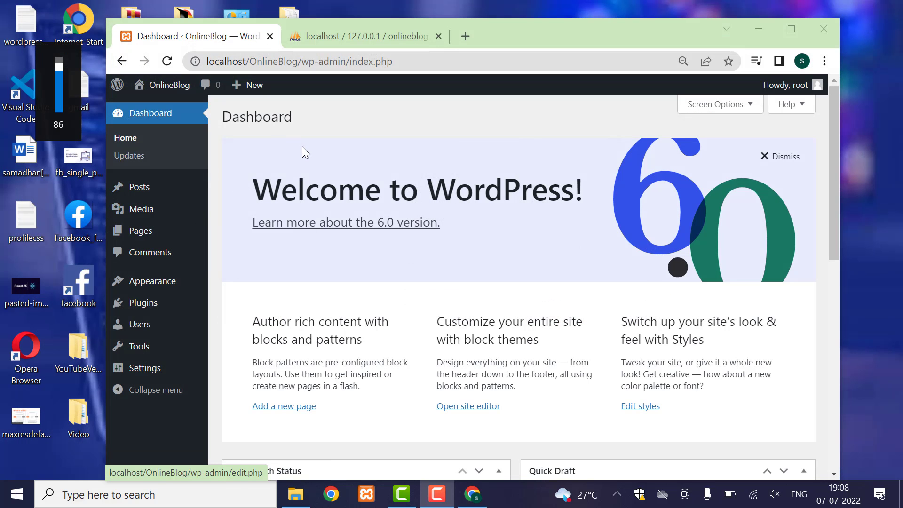